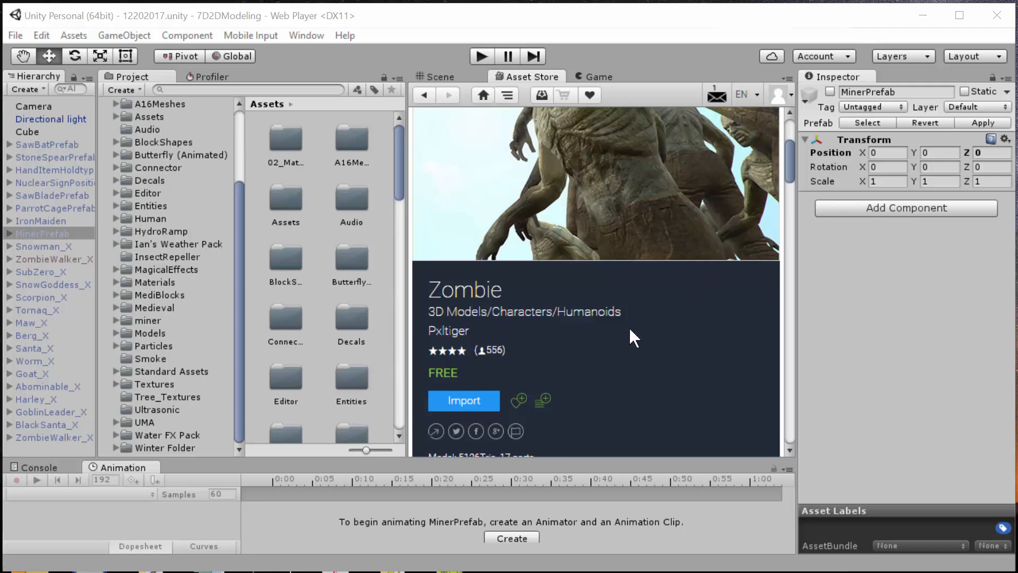
Import the free Zombie package from the Asset Store with all of its files
scroll(629, 327, "up", 3)
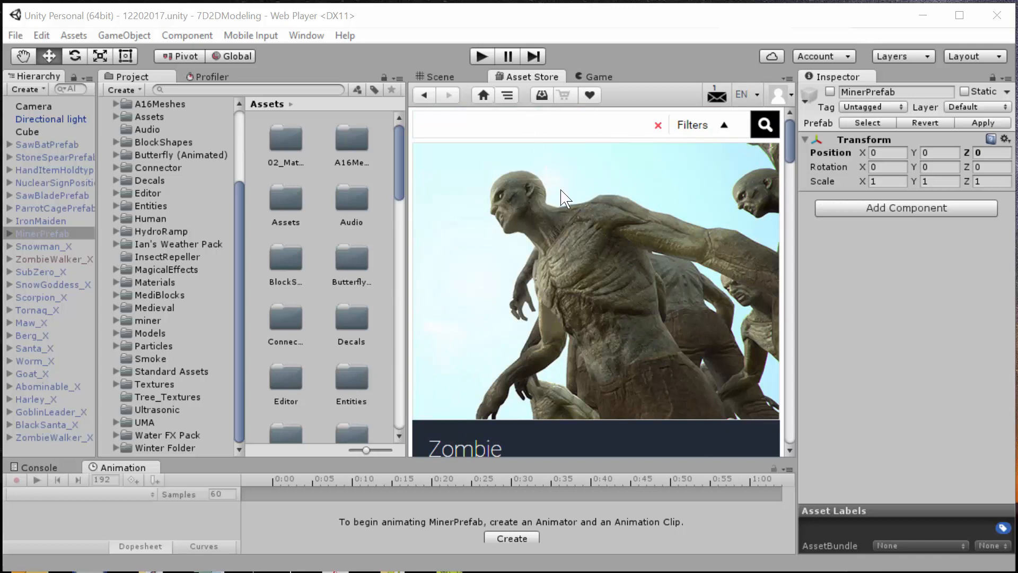
scroll(542, 181, "down", 3)
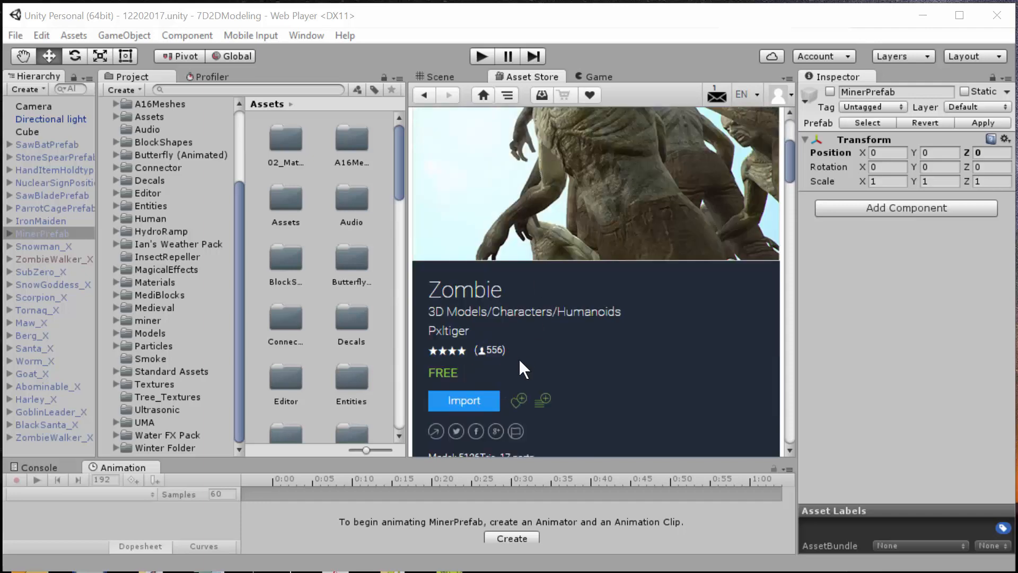
left_click(472, 401)
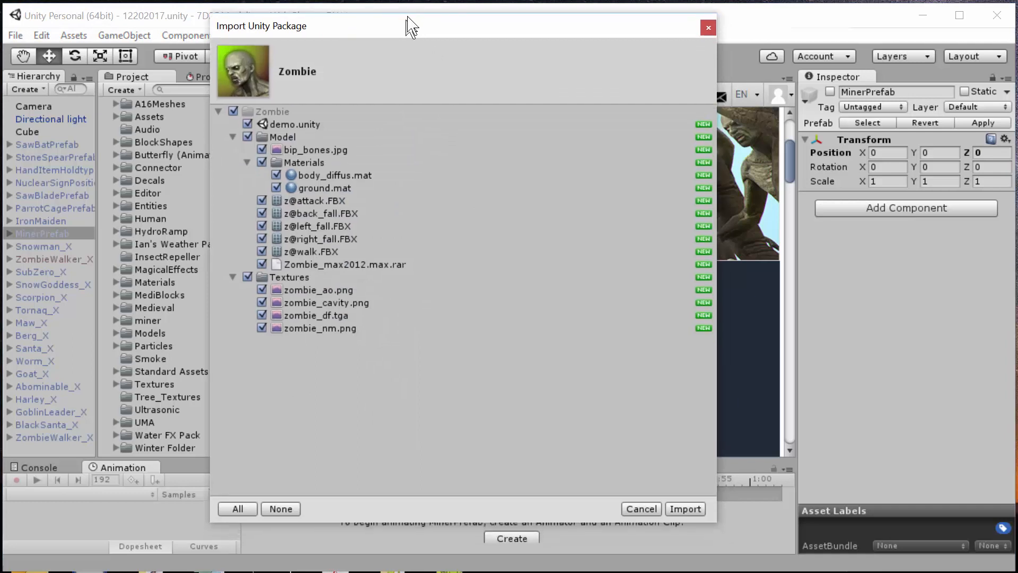
left_click_drag(408, 17, 409, 27)
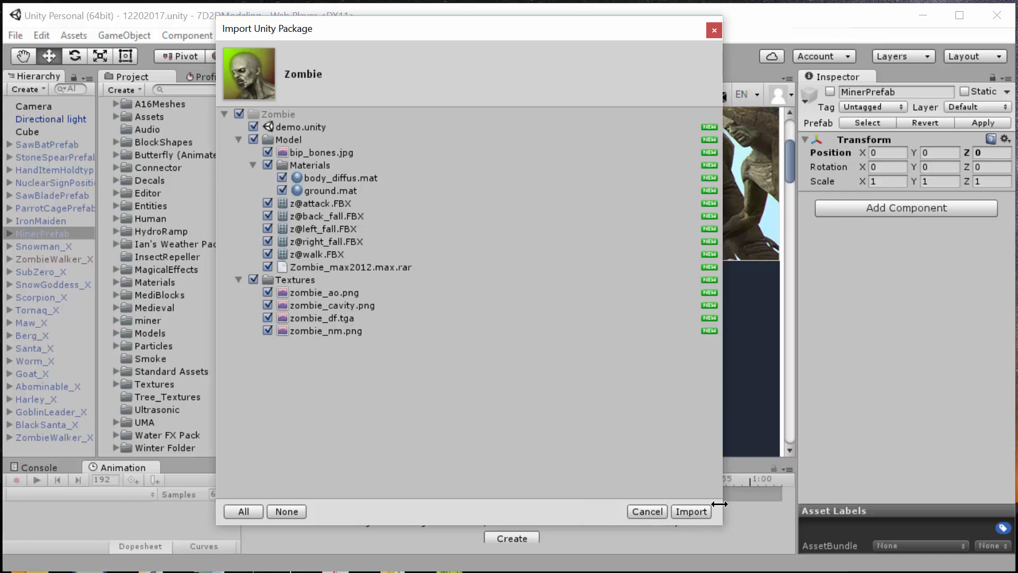
left_click(690, 511)
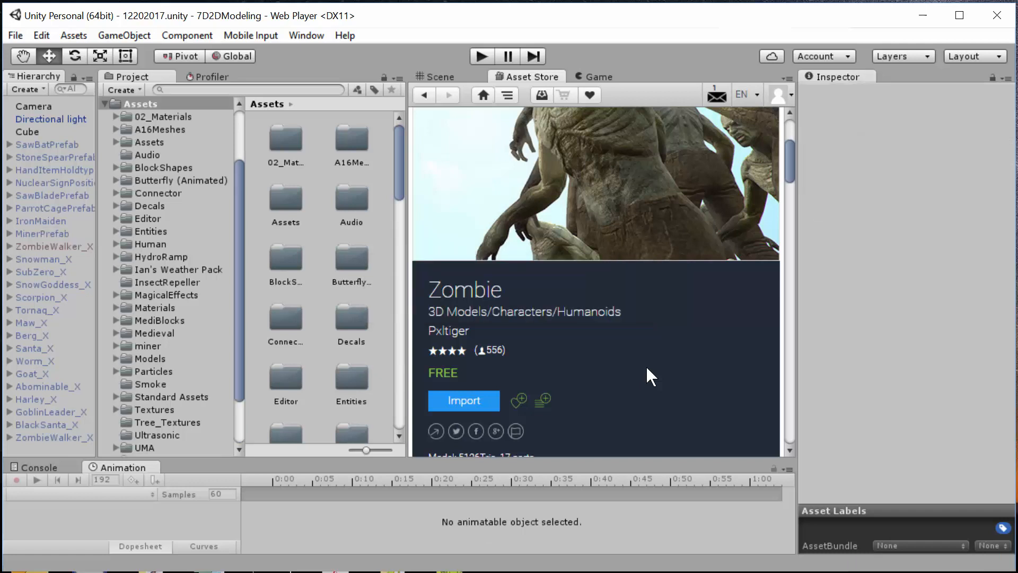
Open the Model folder inside the imported Zombie assets folder
scroll(172, 172, "down", 2)
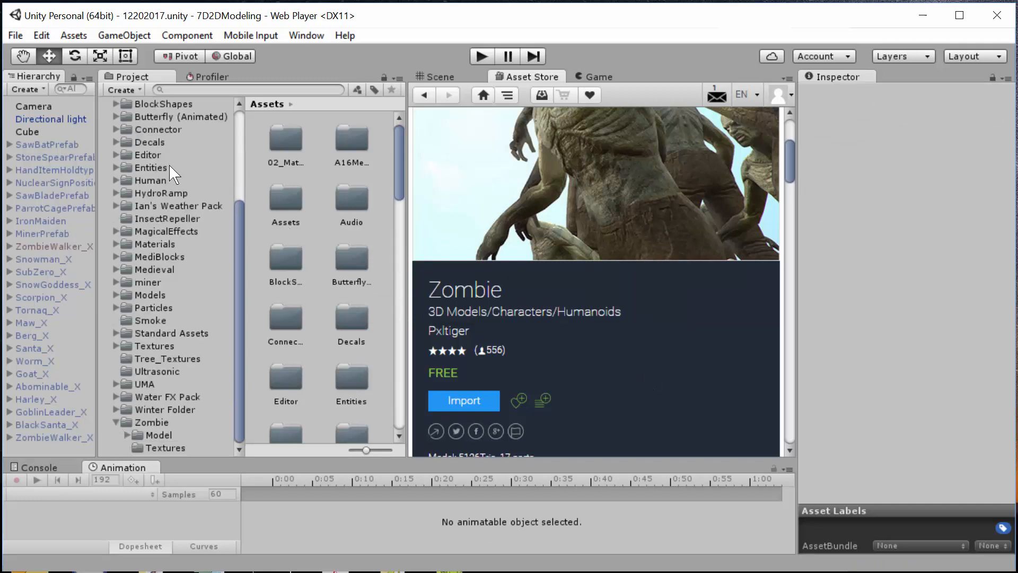
left_click(156, 422)
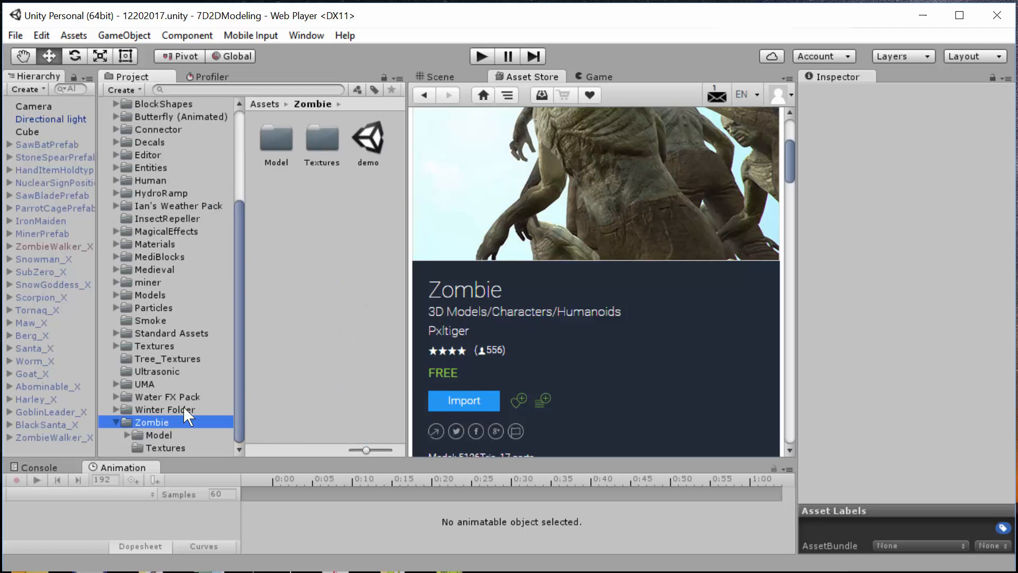
key("F2")
key("Return")
double_click(275, 136)
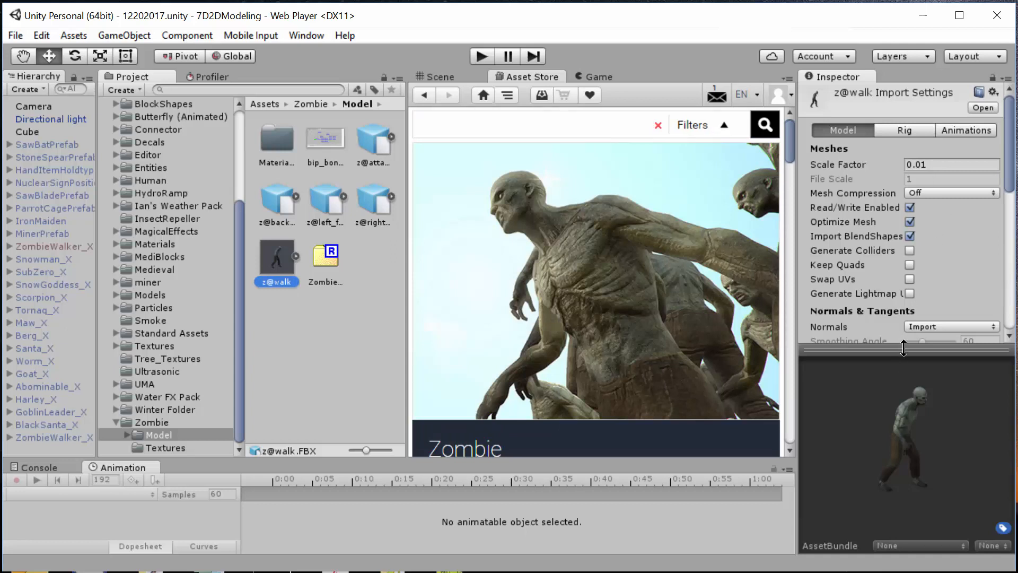
Set the rig animation type of the z@walk model to Legacy and apply the change
left_click_drag(903, 347, 904, 459)
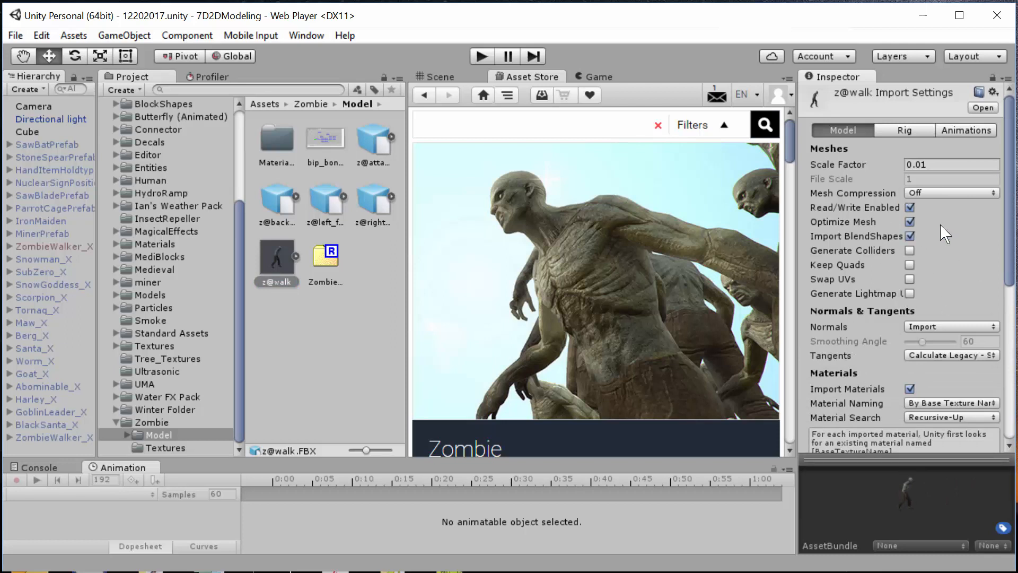
left_click(908, 131)
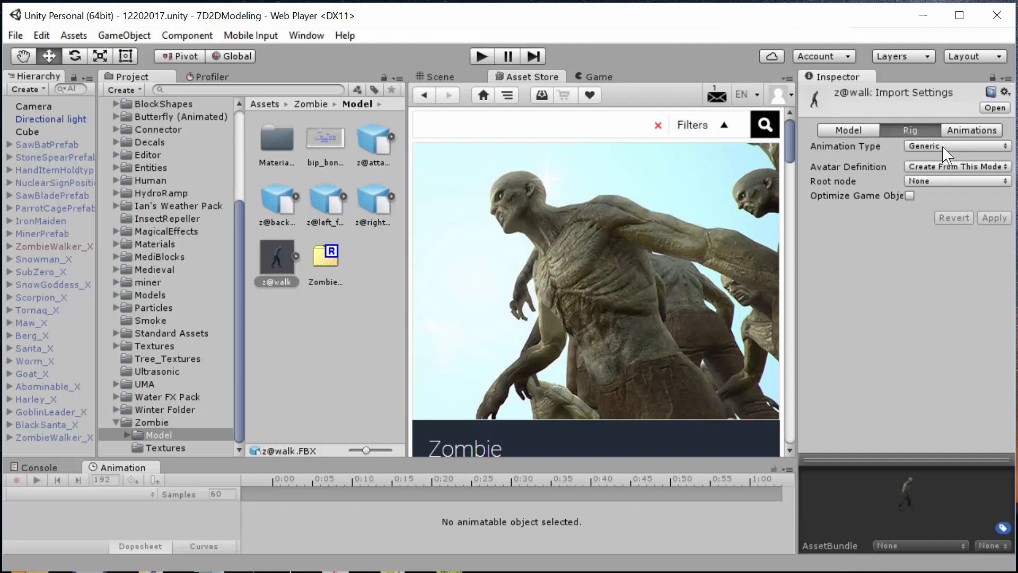
left_click(957, 150)
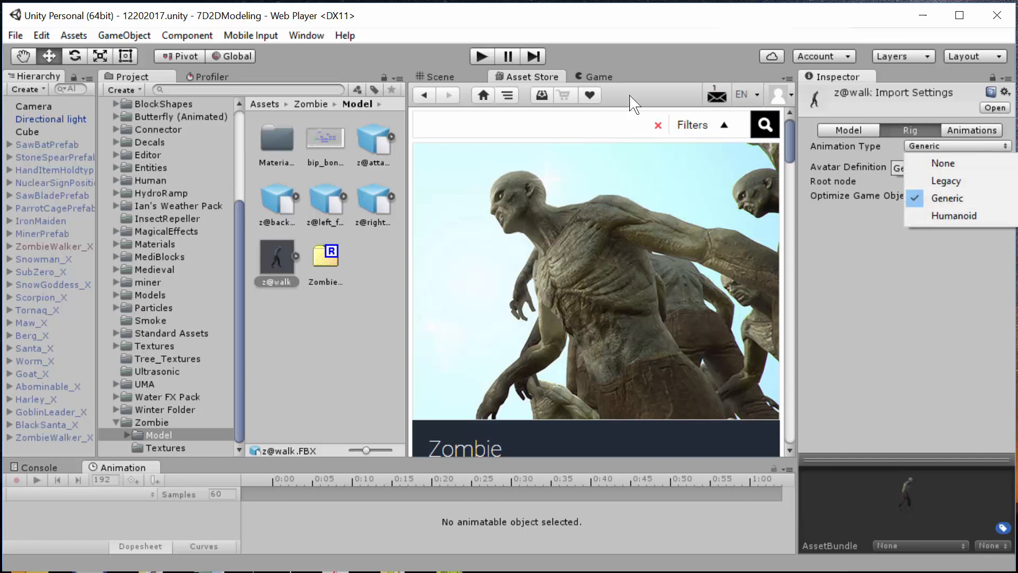
left_click(946, 182)
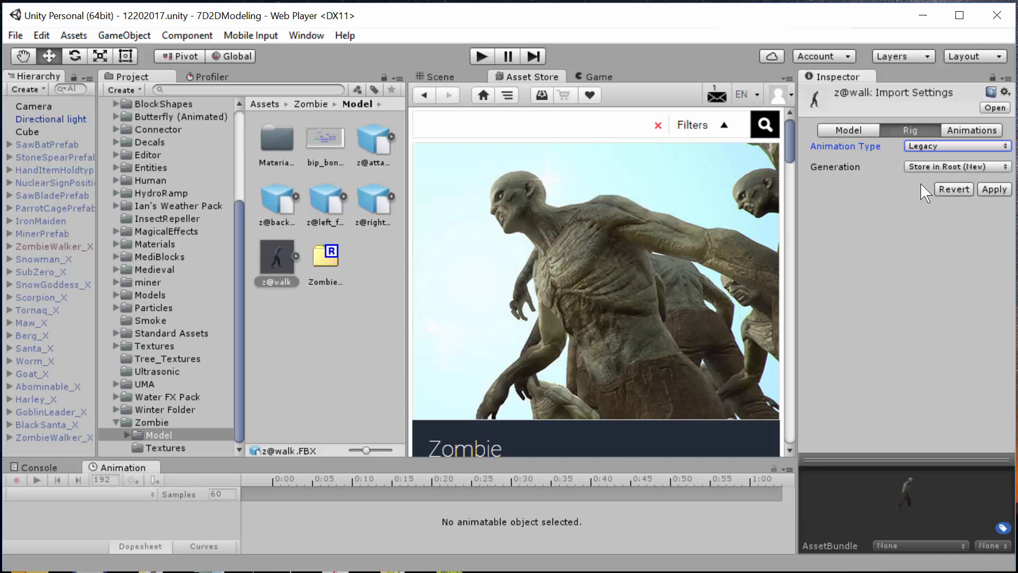
left_click(993, 189)
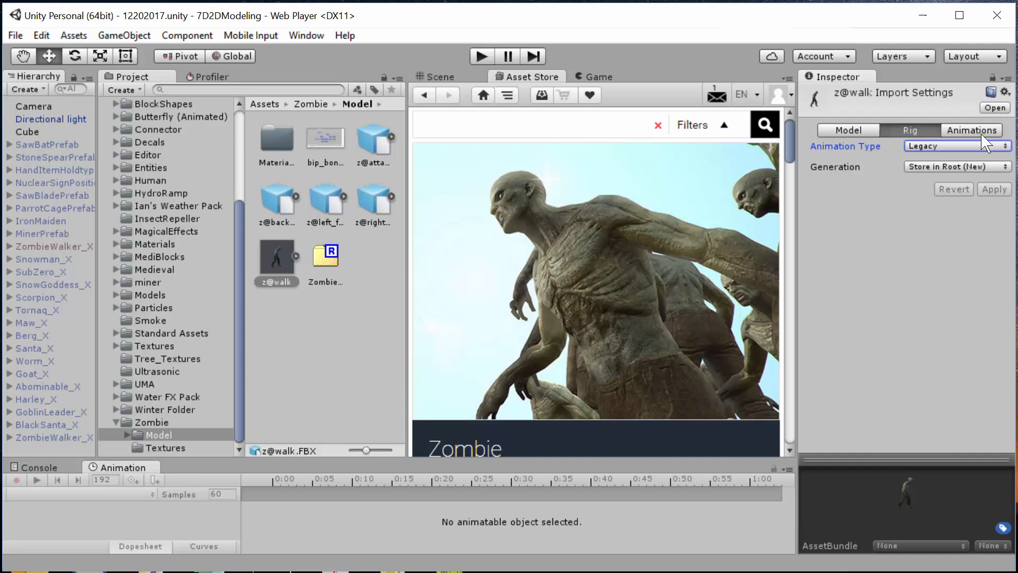
Review the animation clip settings and the mesh import settings of z@walk
left_click(968, 130)
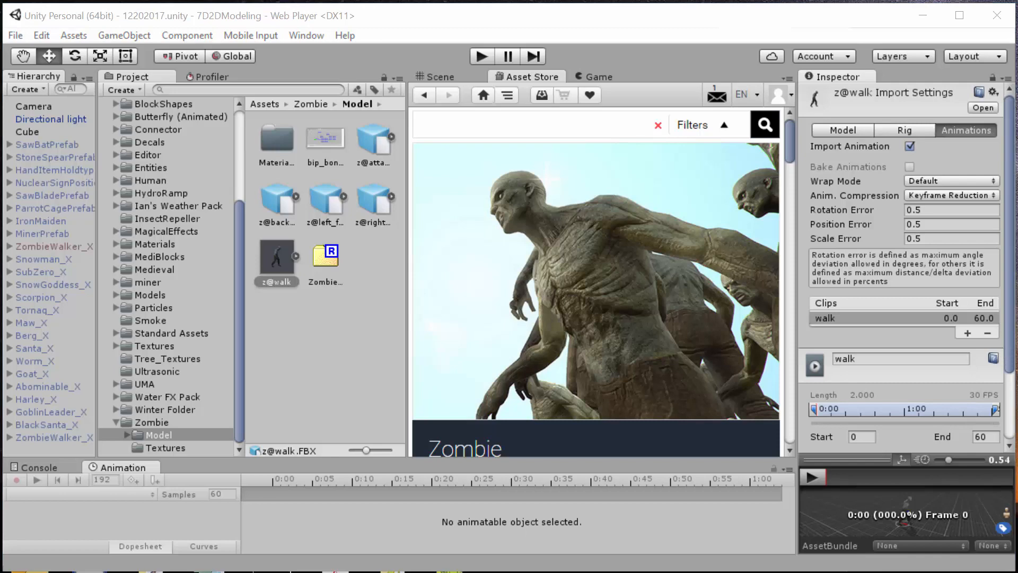
key("alt+Tab")
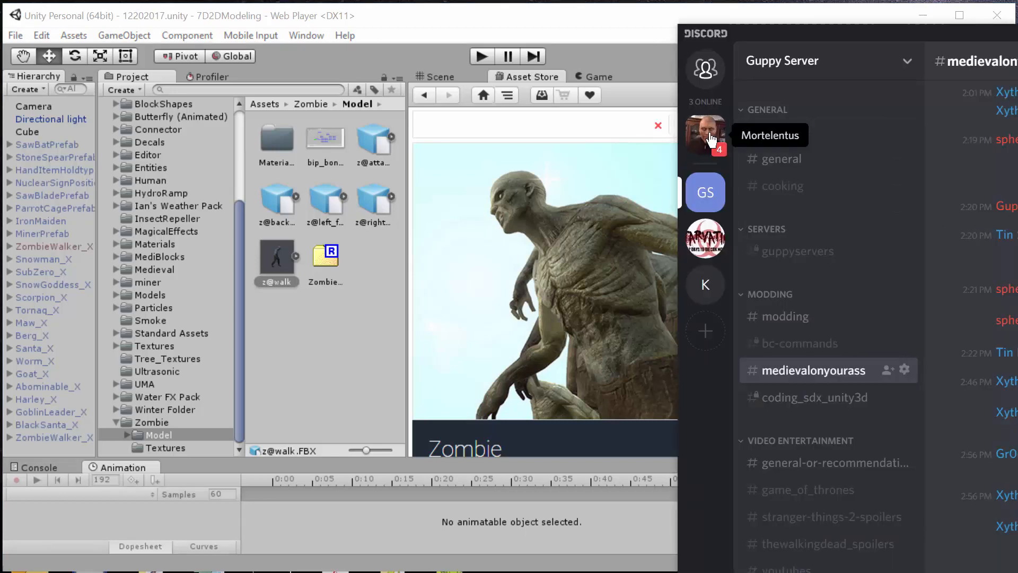
left_click(710, 139)
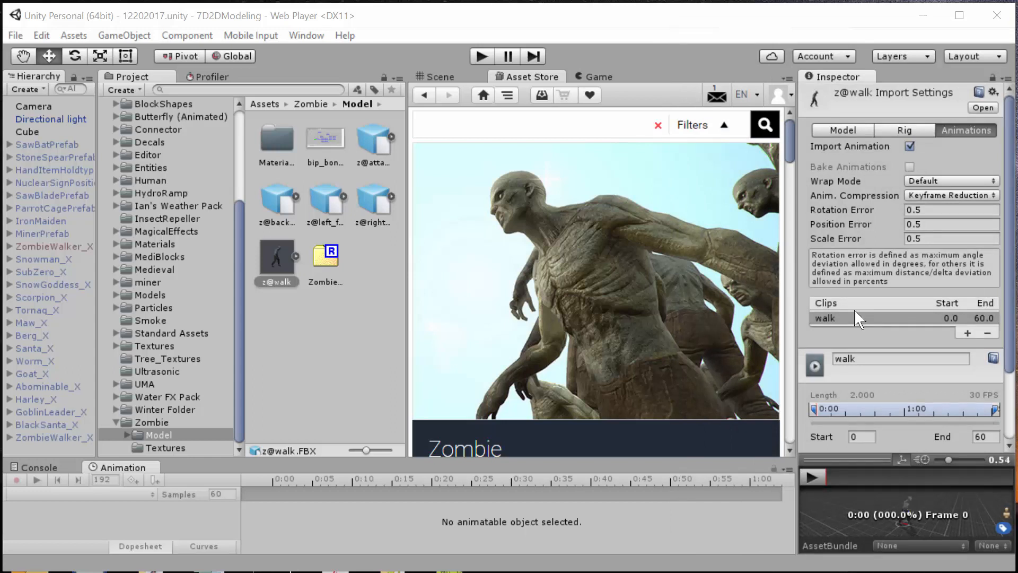
left_click(855, 130)
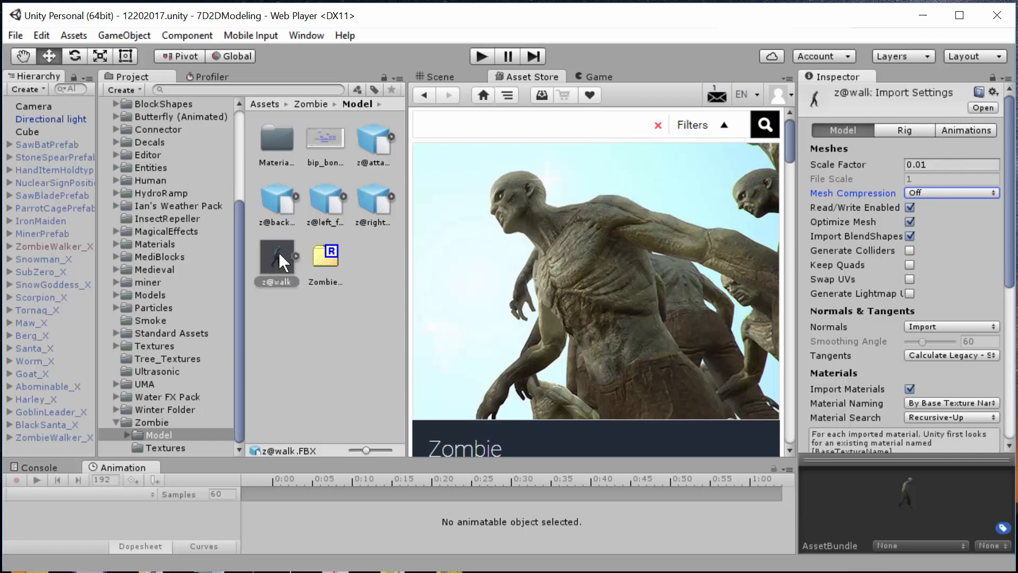
Add the z@walk model to the scene as a root object and expand it to show its full child names
left_click_drag(278, 253, 35, 452)
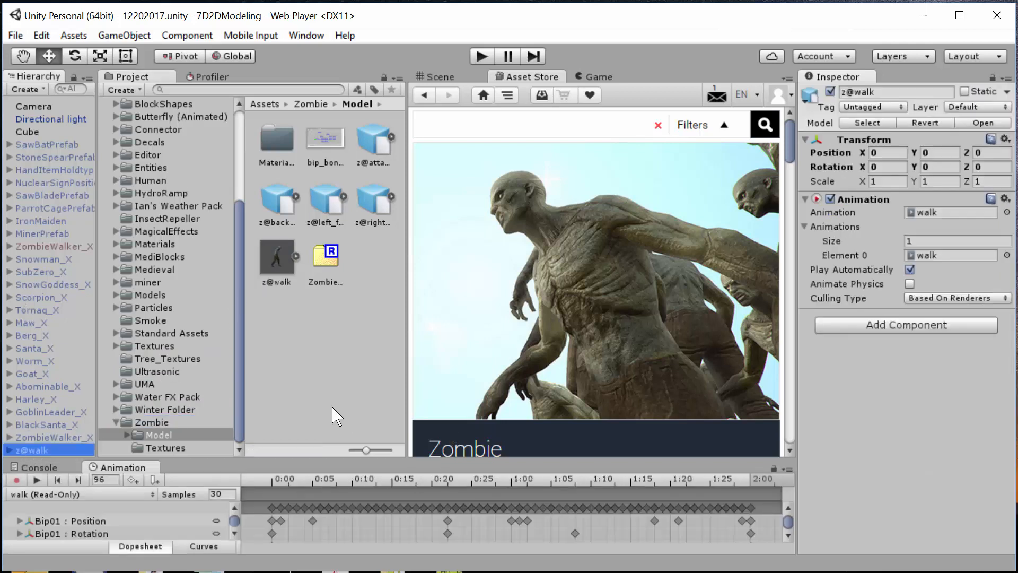
left_click(10, 449)
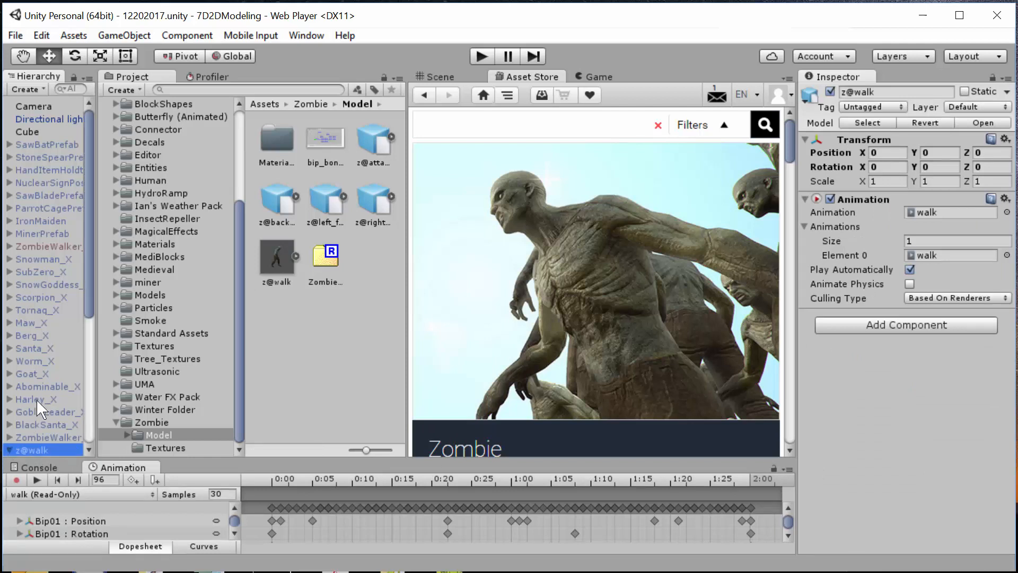
scroll(37, 400, "down", 6)
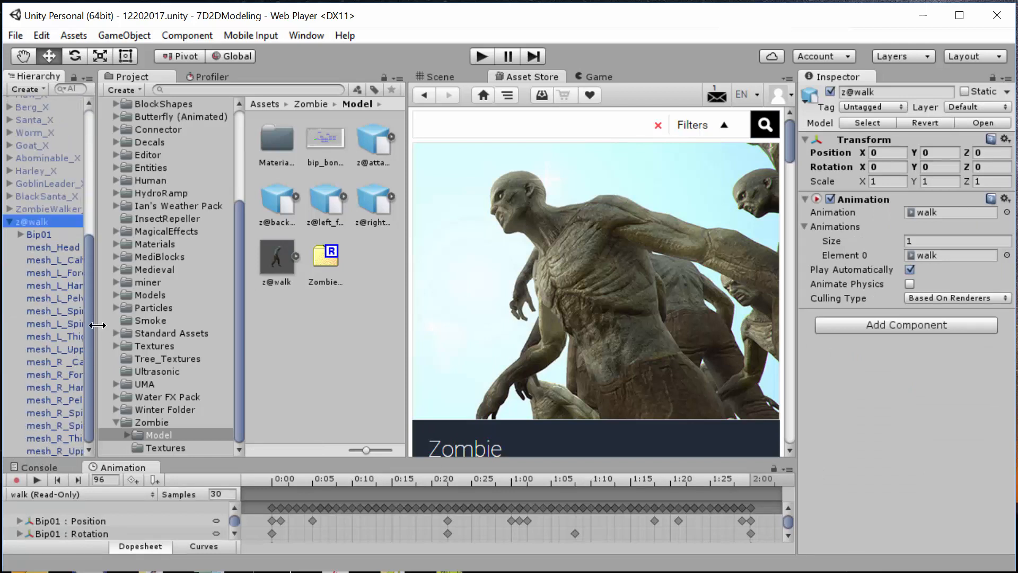
left_click_drag(101, 326, 150, 318)
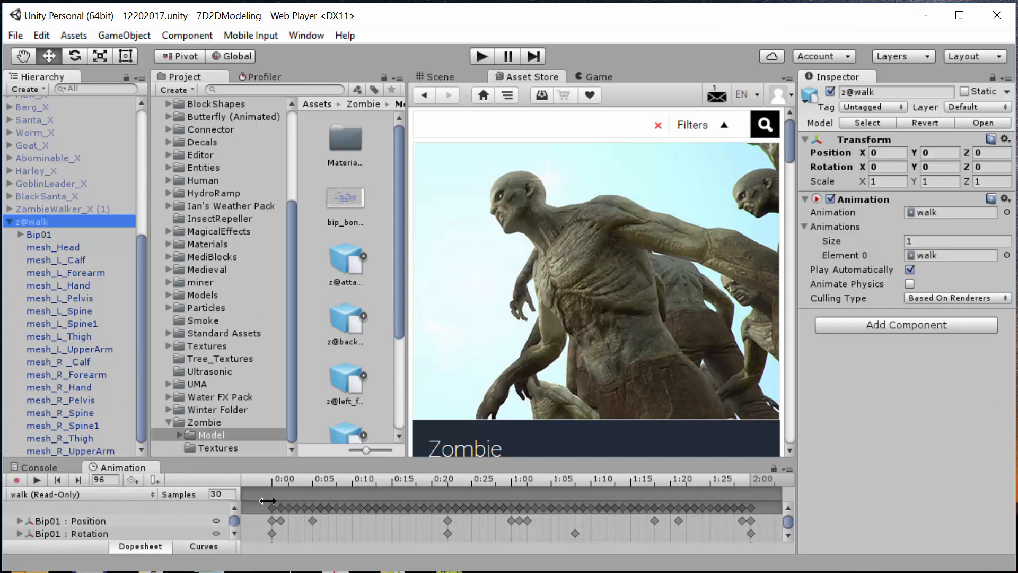
Enlarge the animation timeline and examine the walk clip's bone keyframes, expanding the Bip01 R Thigh rotation channels
left_click_drag(364, 463, 363, 405)
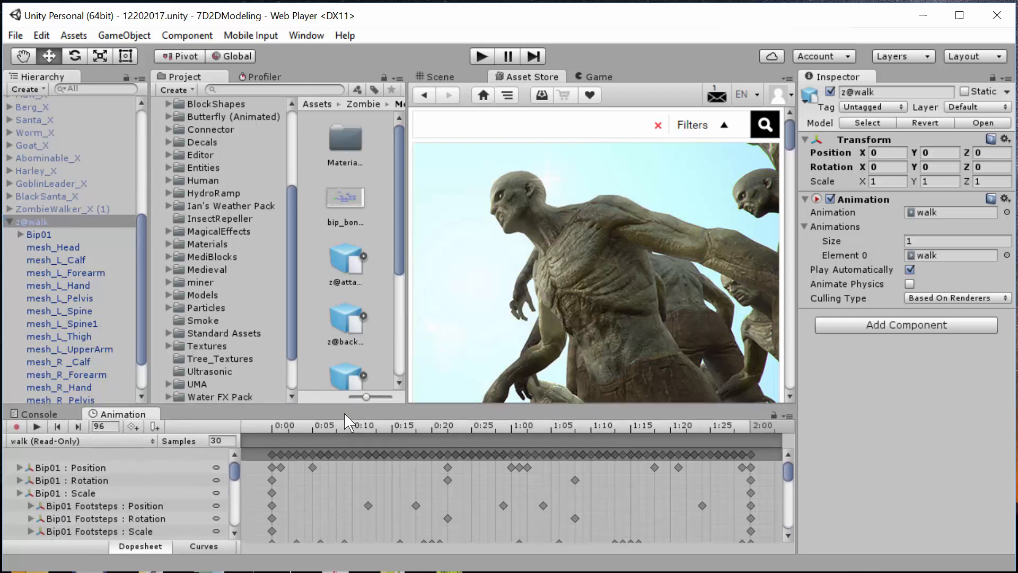
scroll(74, 496, "down", 3)
scroll(74, 495, "down", 3)
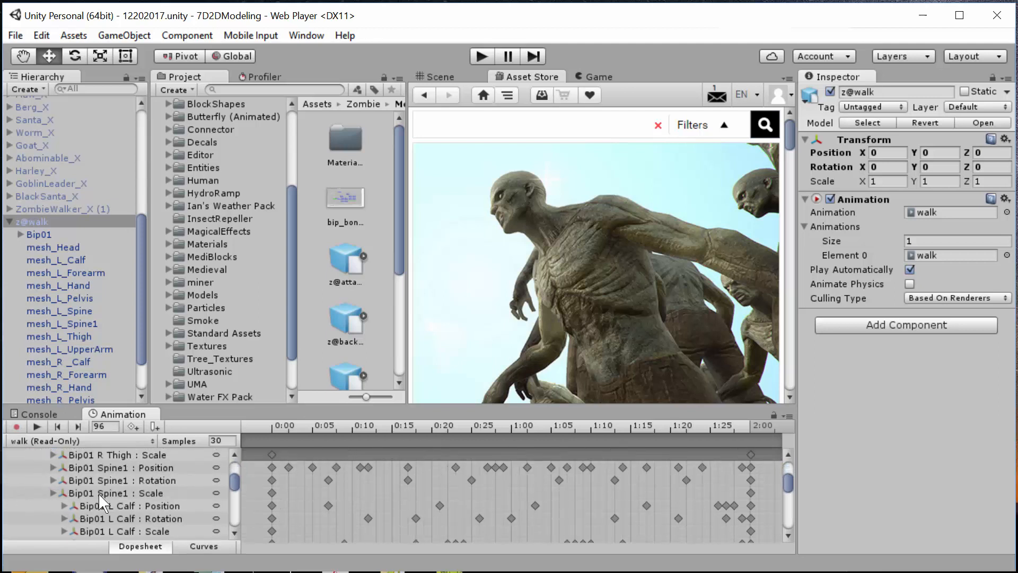
scroll(127, 501, "down", 3)
scroll(122, 504, "down", 3)
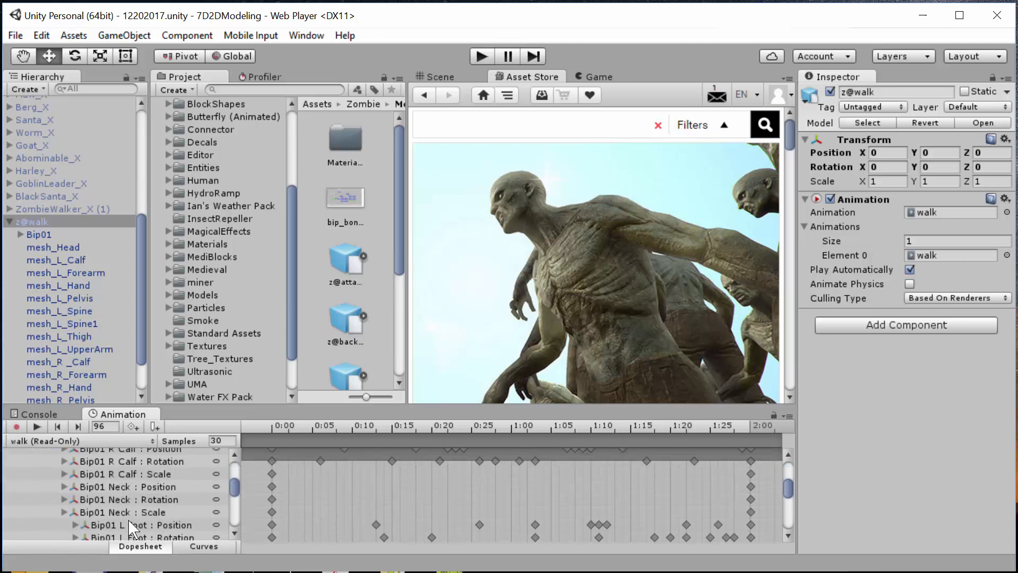
scroll(128, 517, "up", 5)
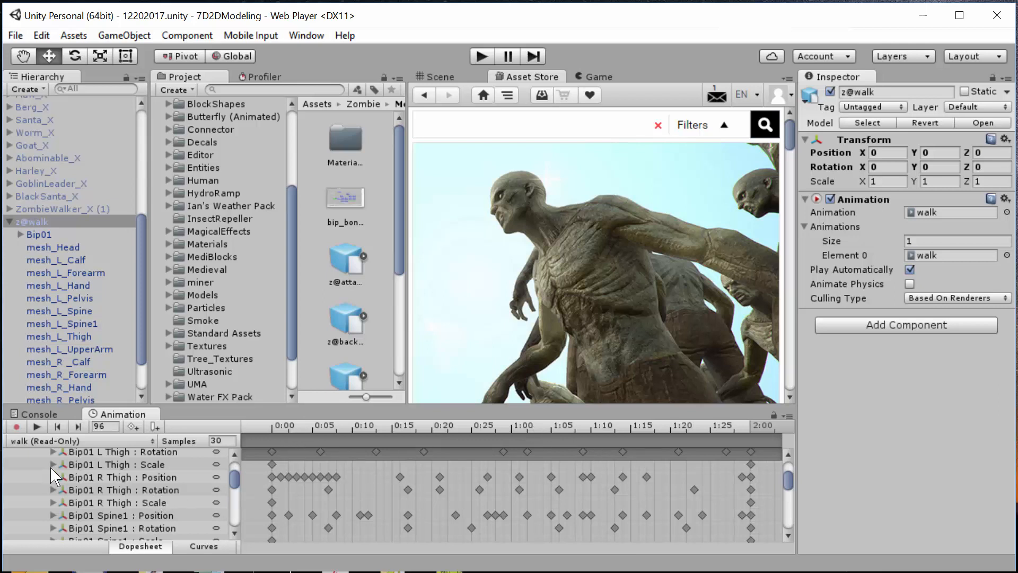
left_click(88, 442)
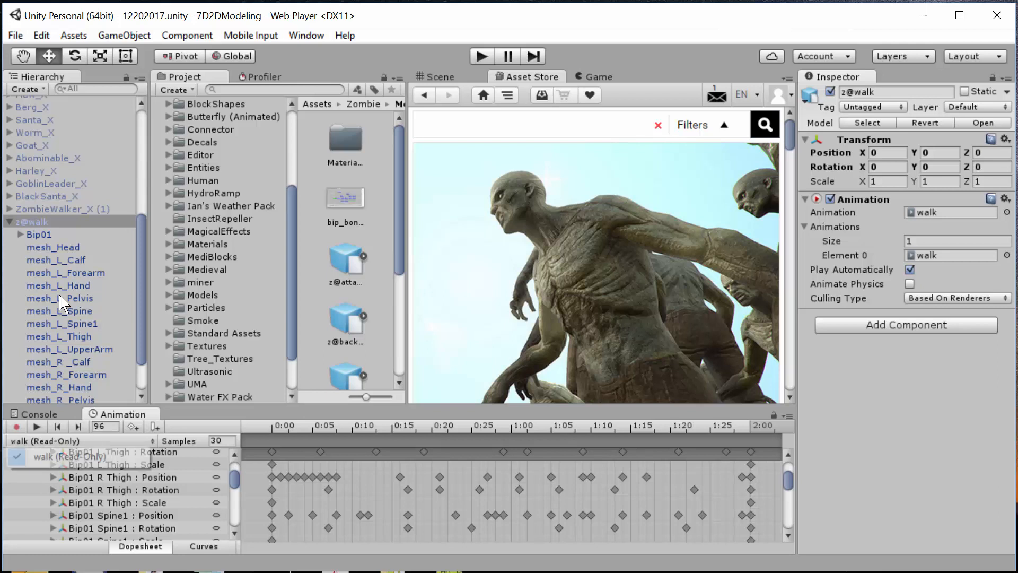
left_click(89, 442)
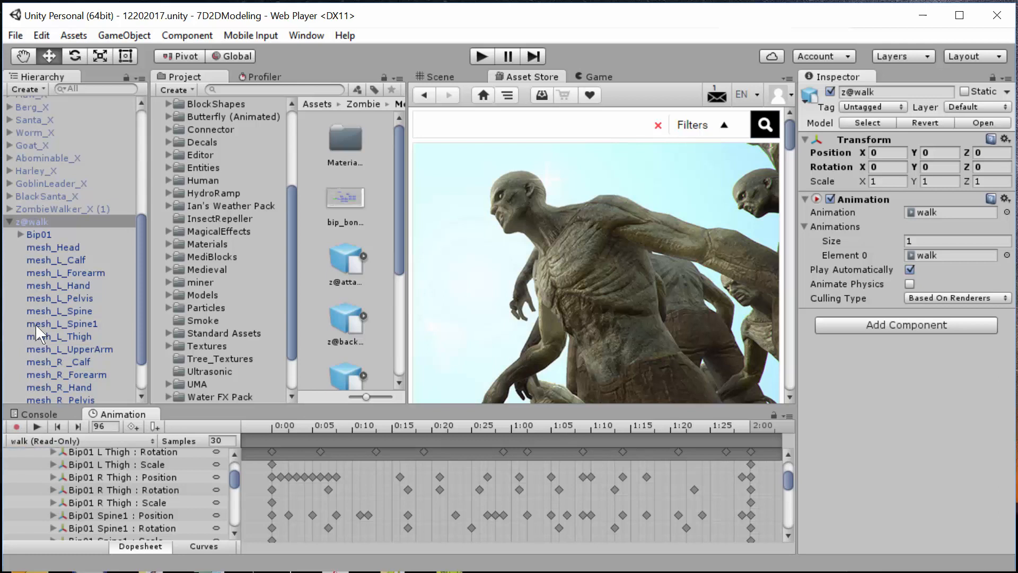
left_click(53, 490)
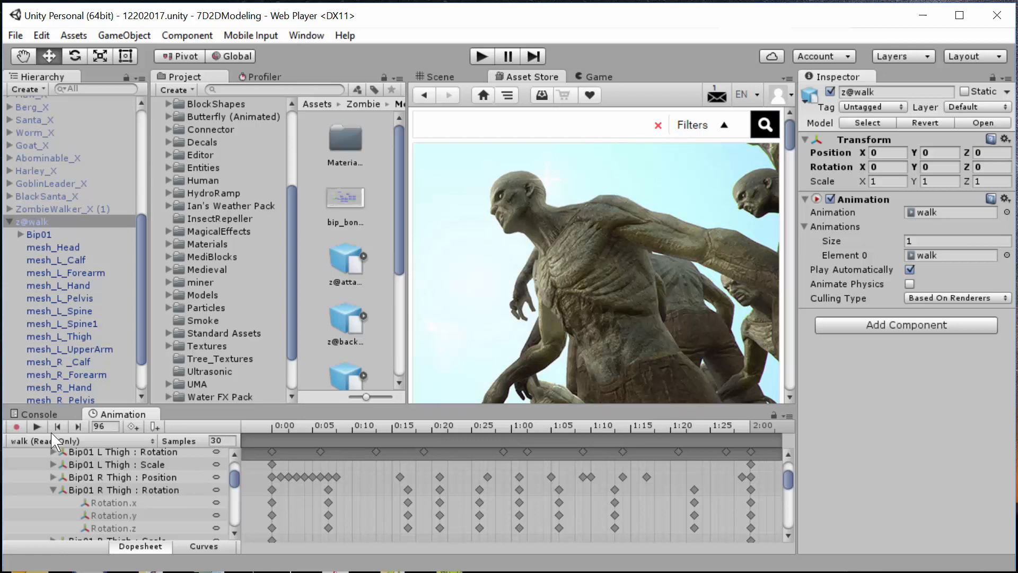
Preview the walk clip briefly, stop it partway through and view the zombie's pose in the scene
left_click(37, 427)
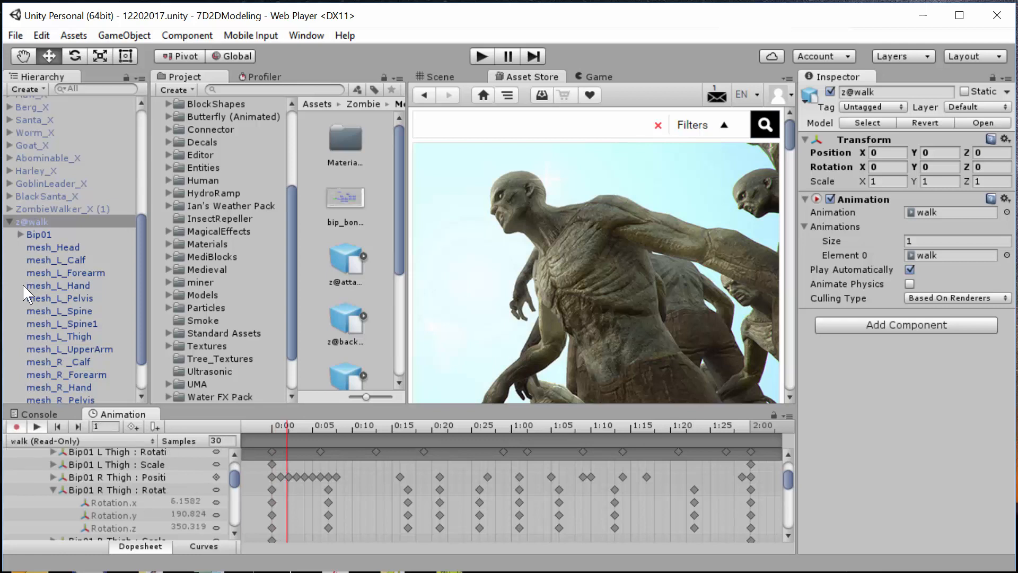
left_click(18, 427)
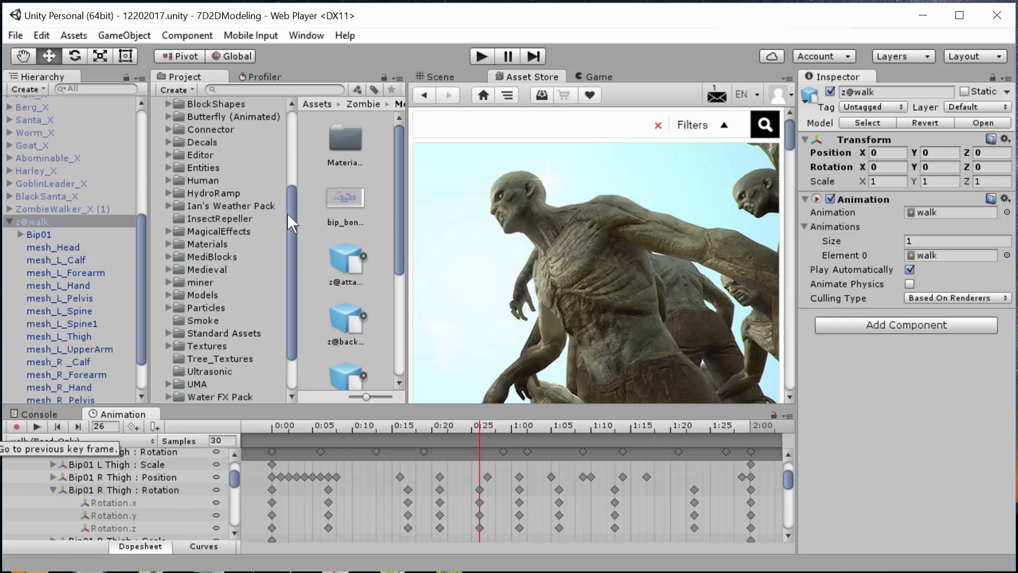
left_click(448, 78)
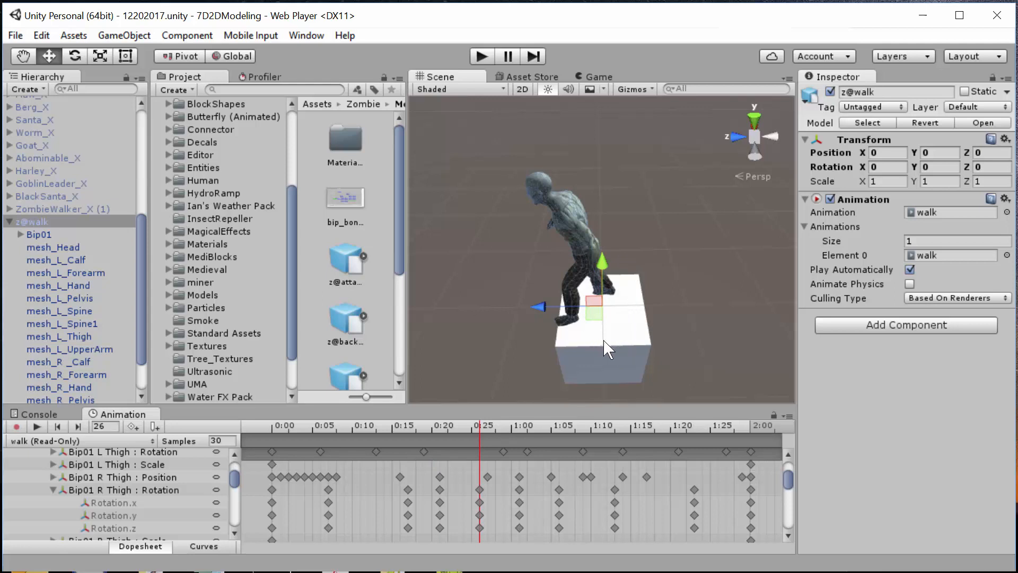
Inspect the Cube beneath the zombie and reselect the z@walk object
scroll(74, 267, "up", 5)
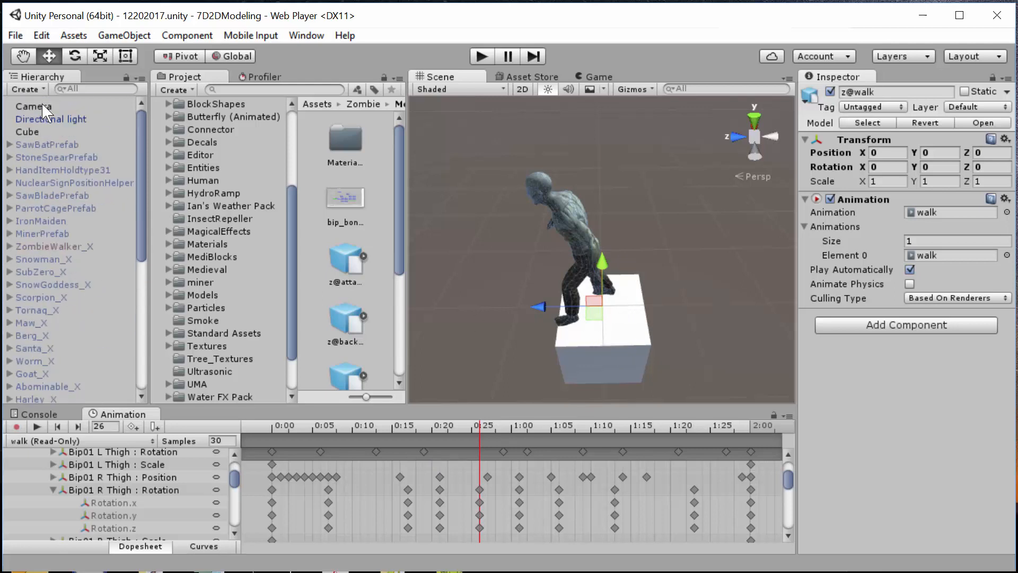
left_click(33, 134)
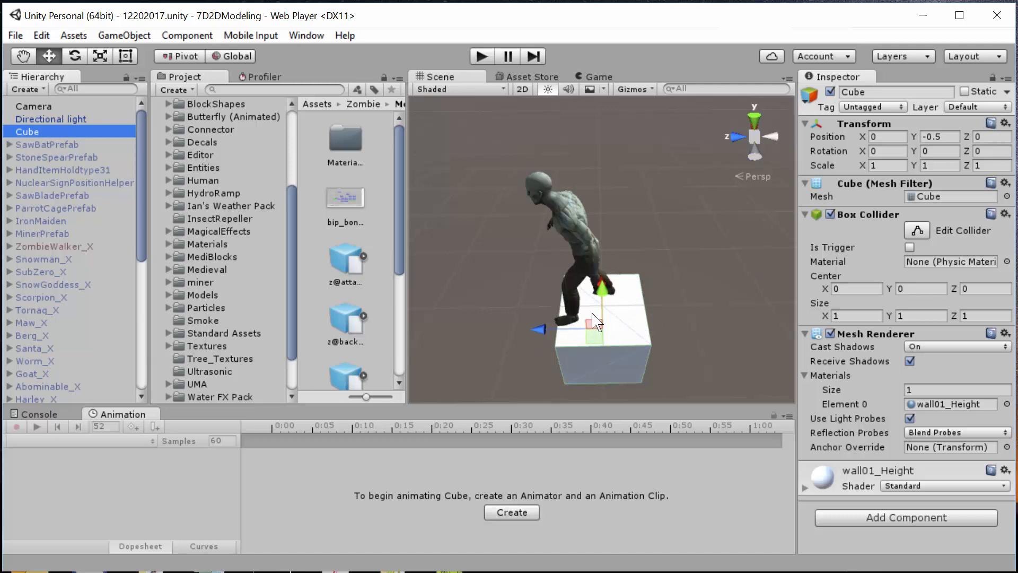
scroll(85, 206, "down", 8)
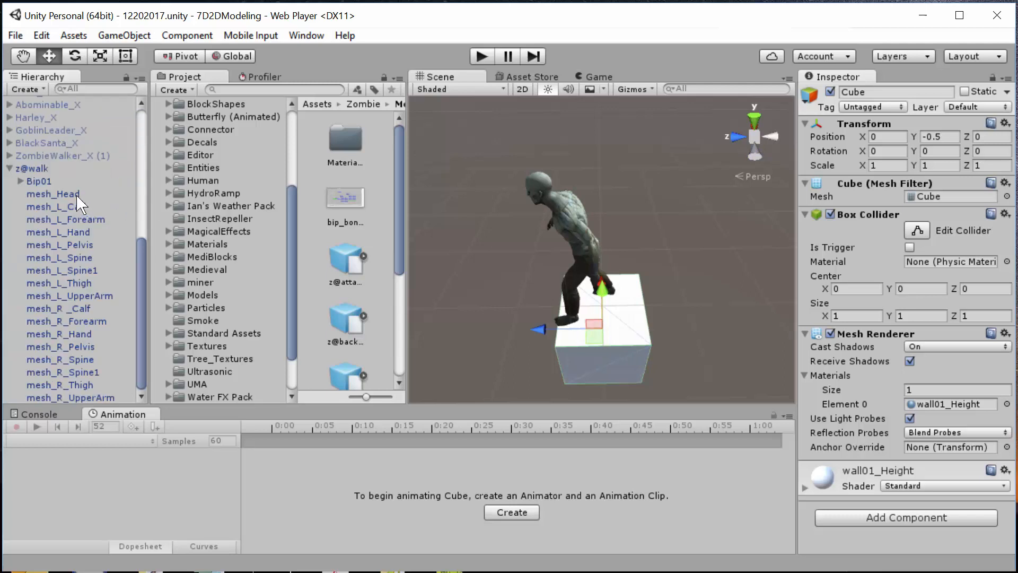
left_click(45, 168)
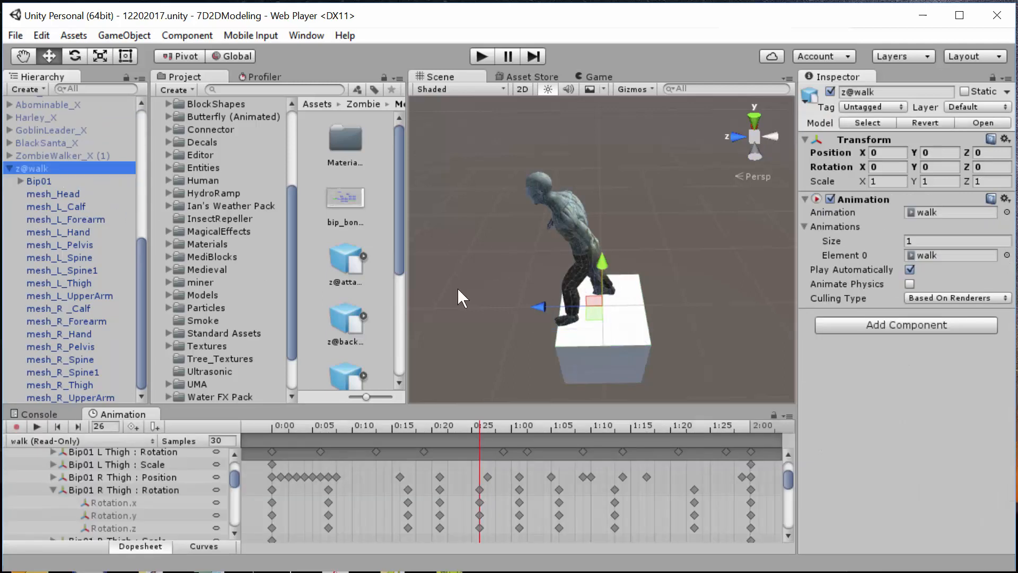
Preview the walk clip, set its sample rate to 60, and stop the preview after checking the faster playback
left_click(37, 427)
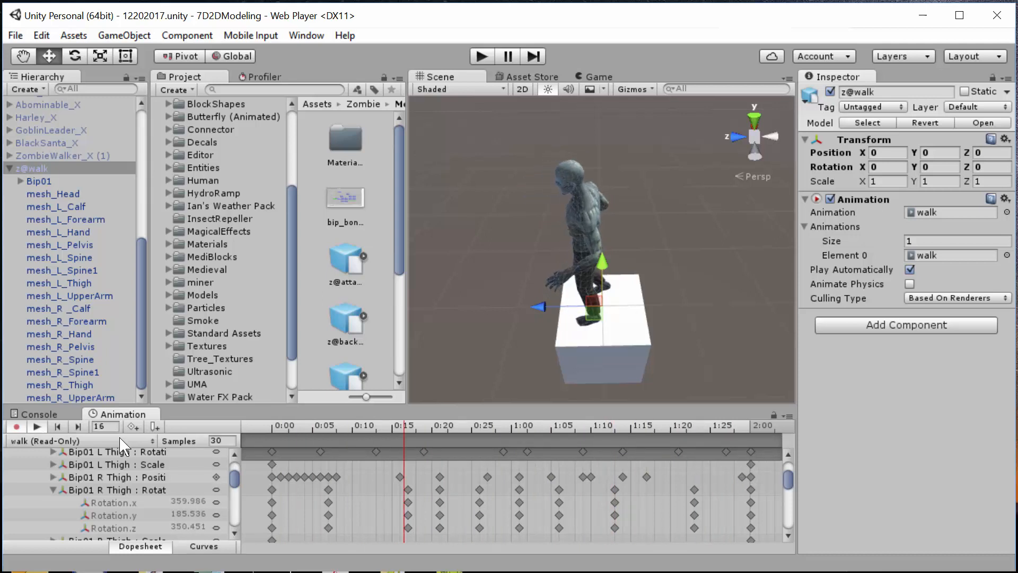
left_click(37, 427)
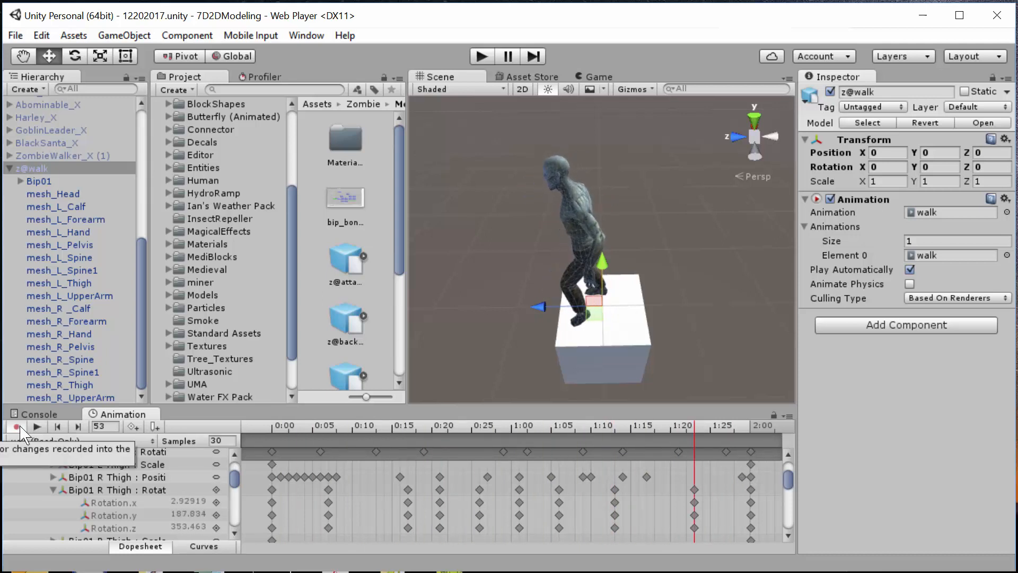
left_click(221, 439)
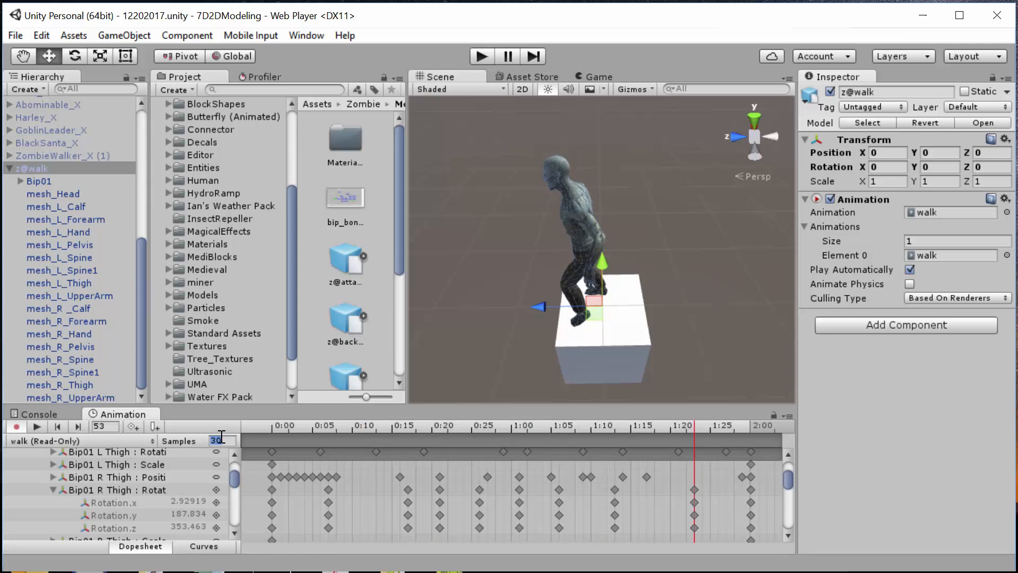
type("60")
key("Return")
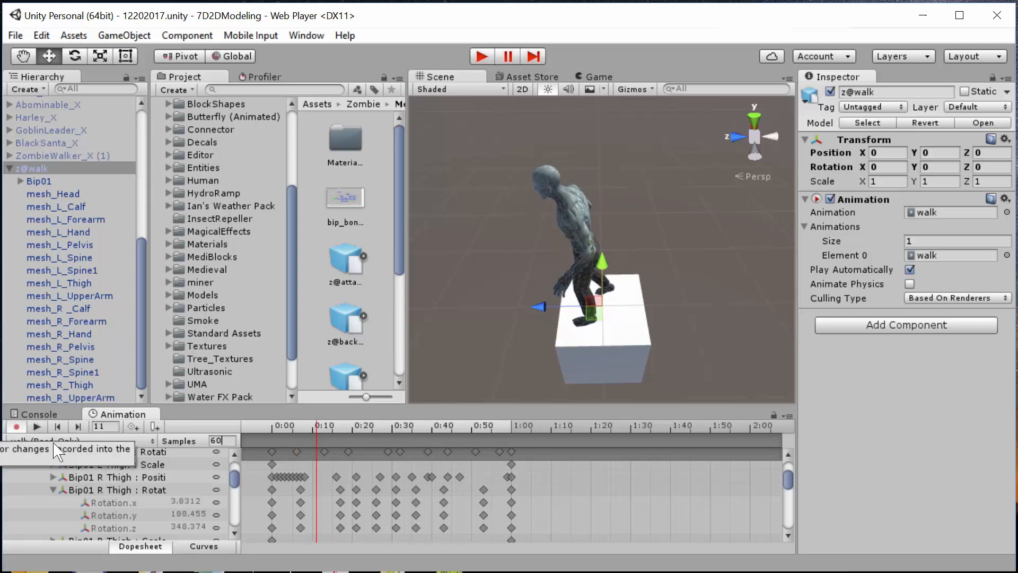
left_click(17, 427)
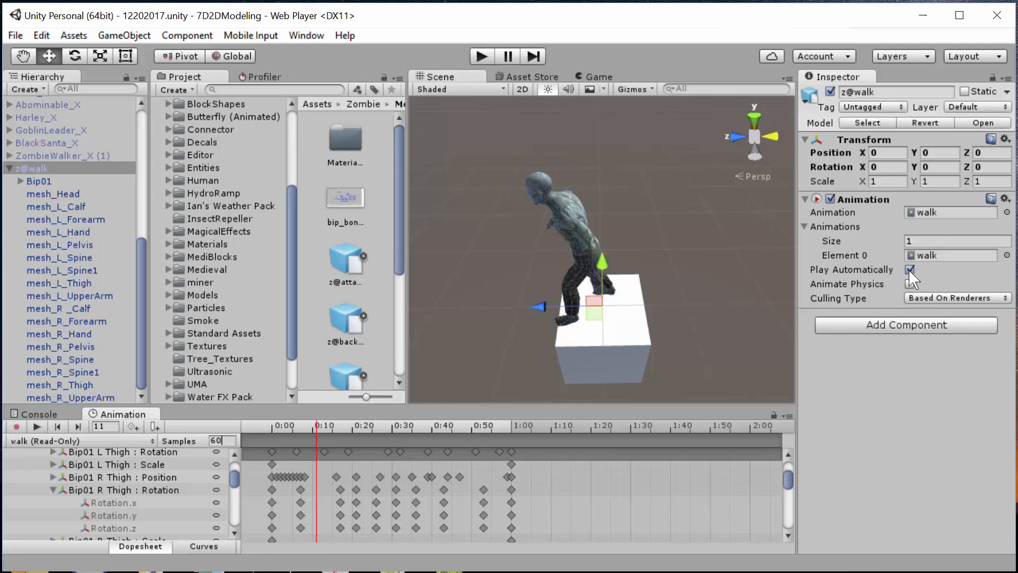
Set the Culling Type of z@walk's Animation component to Always Animate
left_click(968, 306)
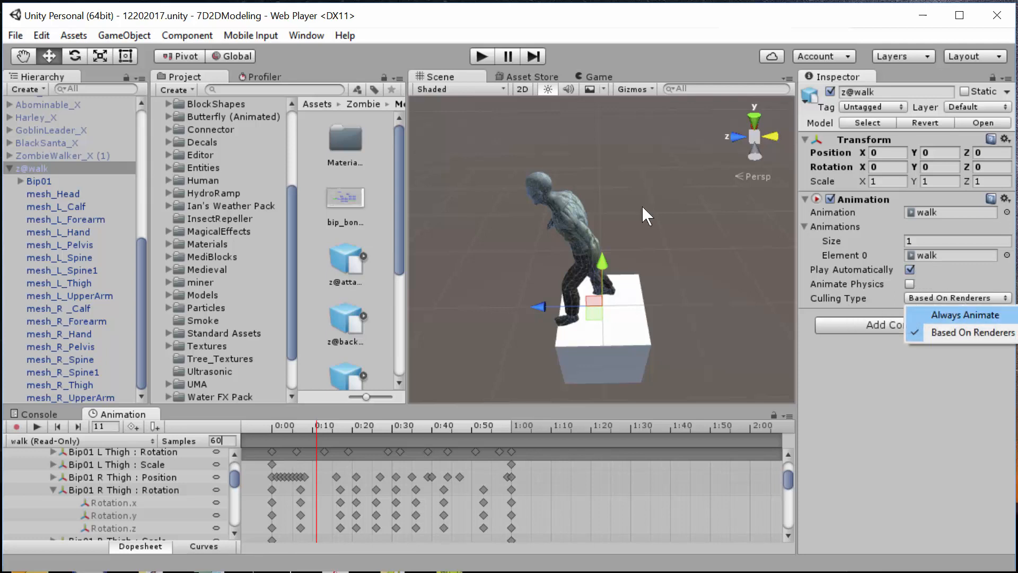
left_click(957, 312)
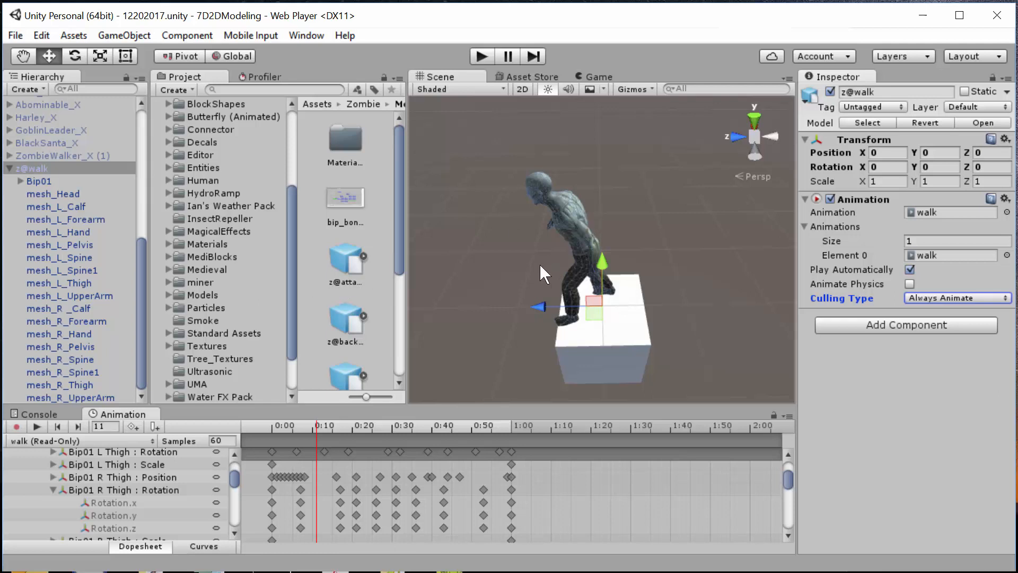
Temporarily disable the Skinned Mesh Renderer of mesh_L_UpperArm to inspect that arm section, and re-enable it
left_click_drag(506, 276, 764, 305, "alt")
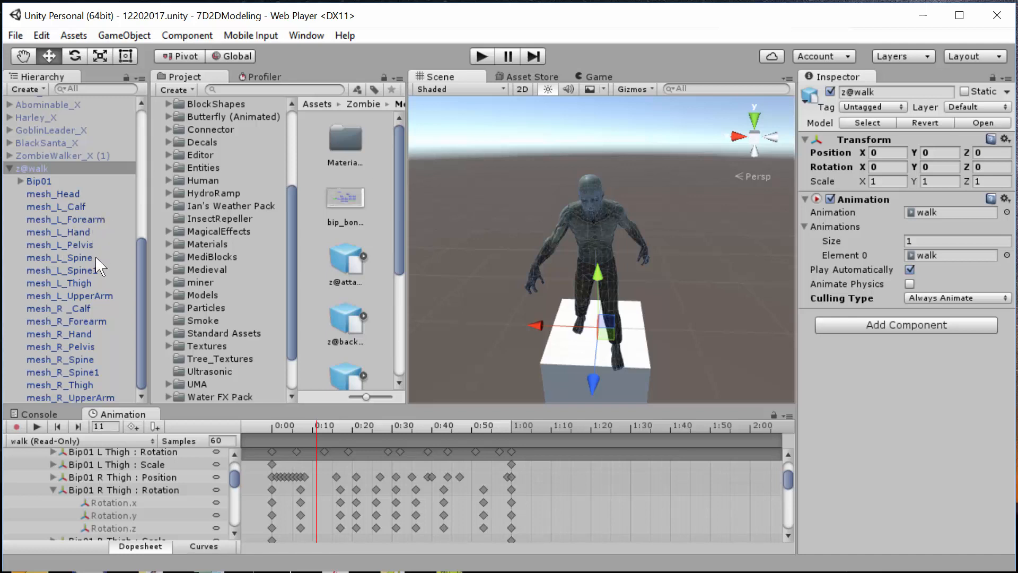
left_click(95, 295)
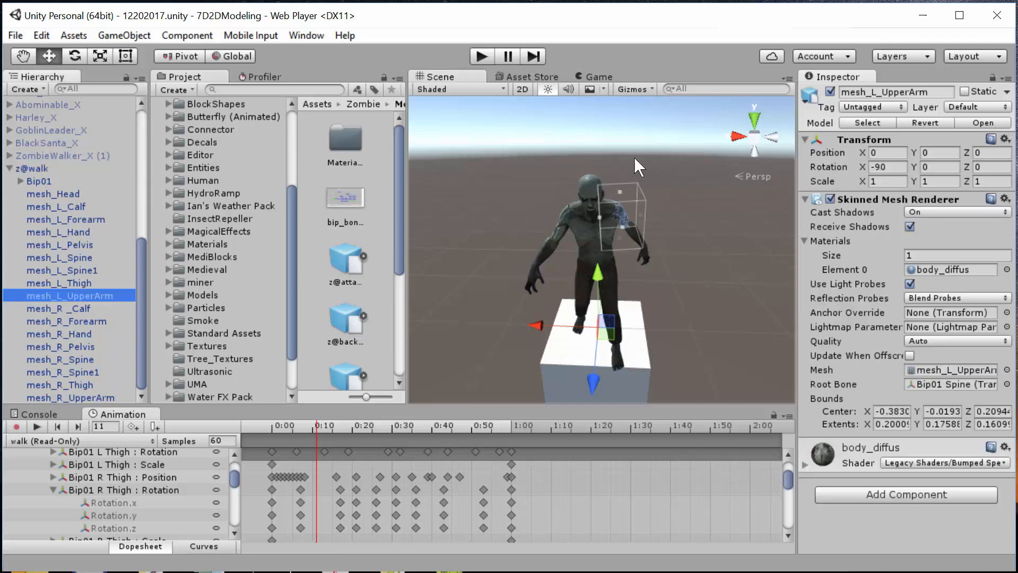
left_click(830, 199)
scroll(674, 223, "up", 6)
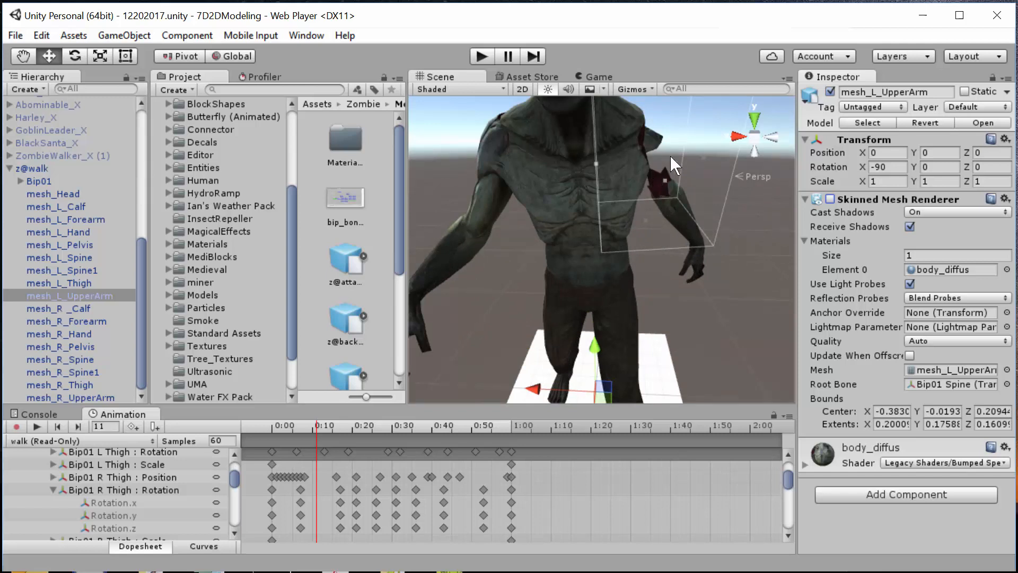
left_click(830, 199)
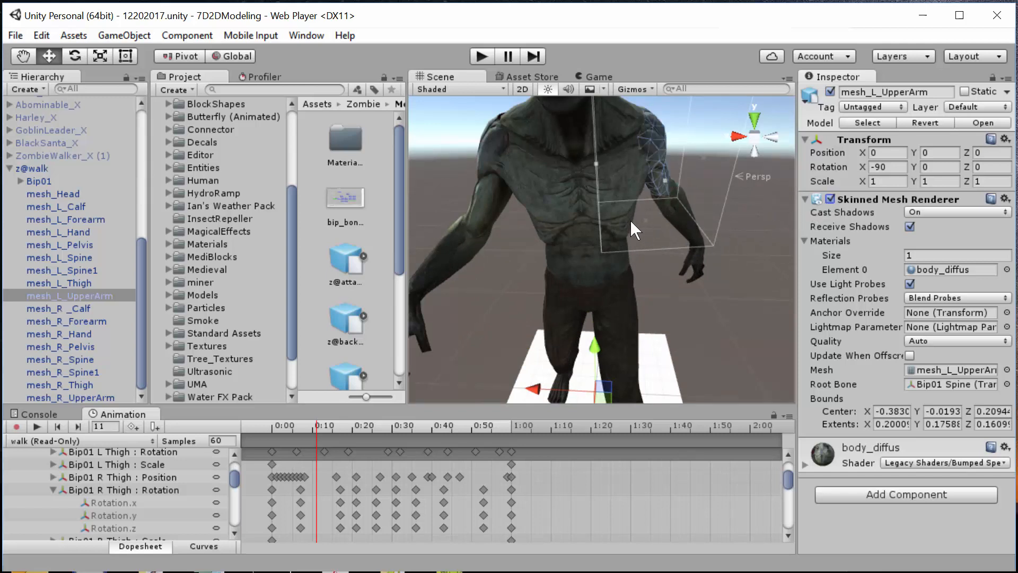
scroll(630, 221, "down", 5)
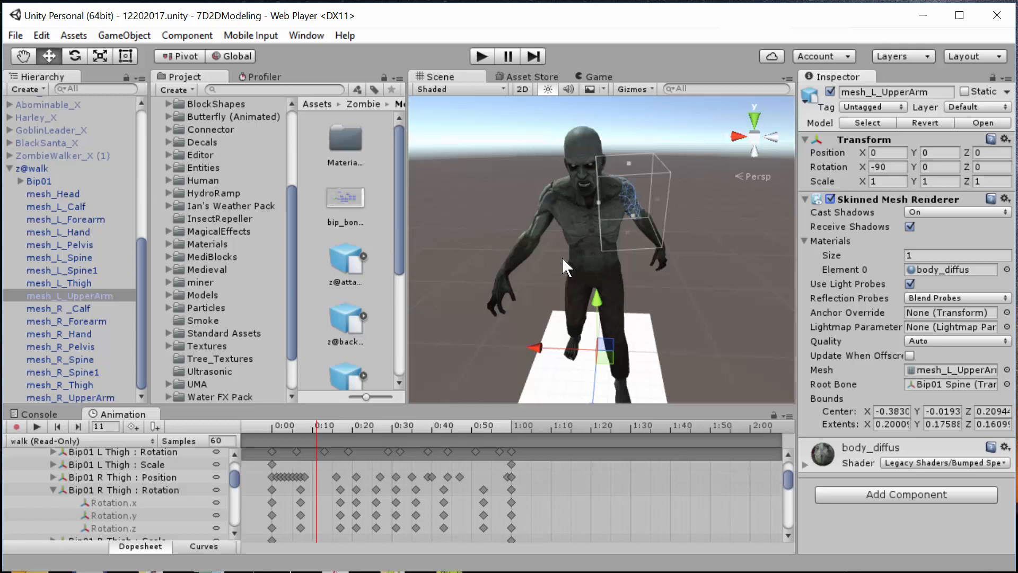
scroll(621, 268, "down", 2)
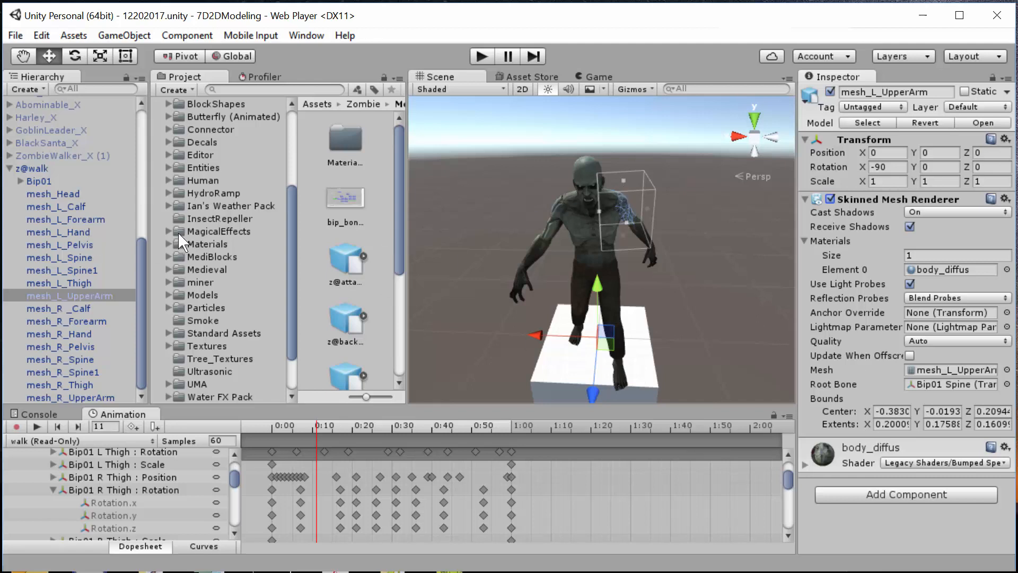
Add a Mesh Collider to mesh_Head and assign the mesh_Head mesh to it
left_click(50, 194)
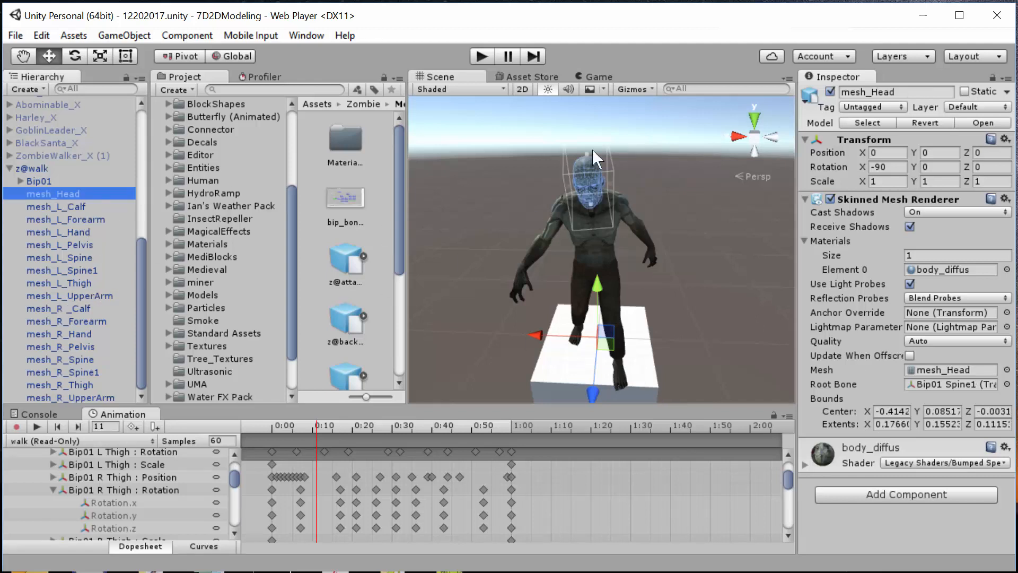
left_click(905, 495)
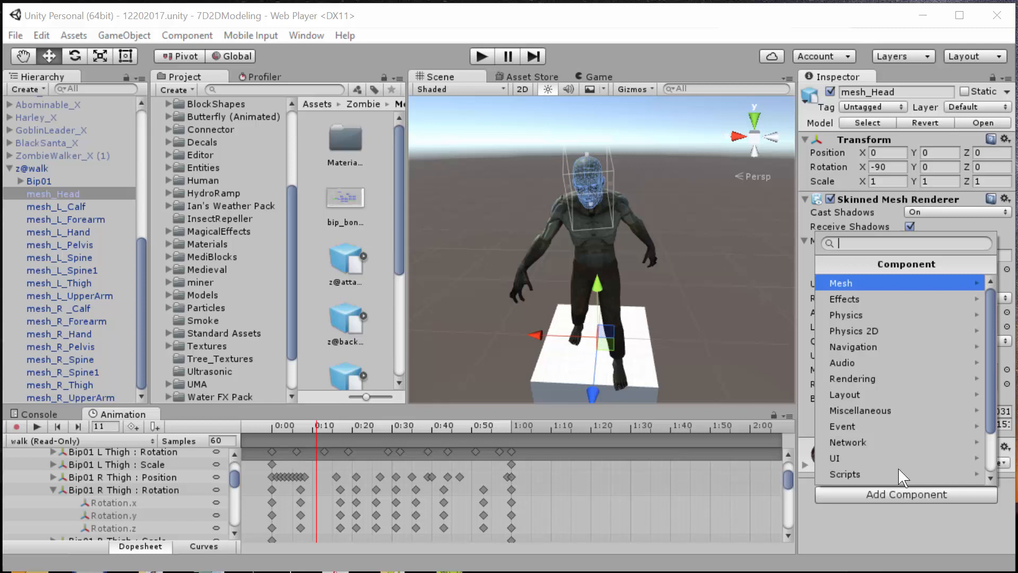
left_click(882, 317)
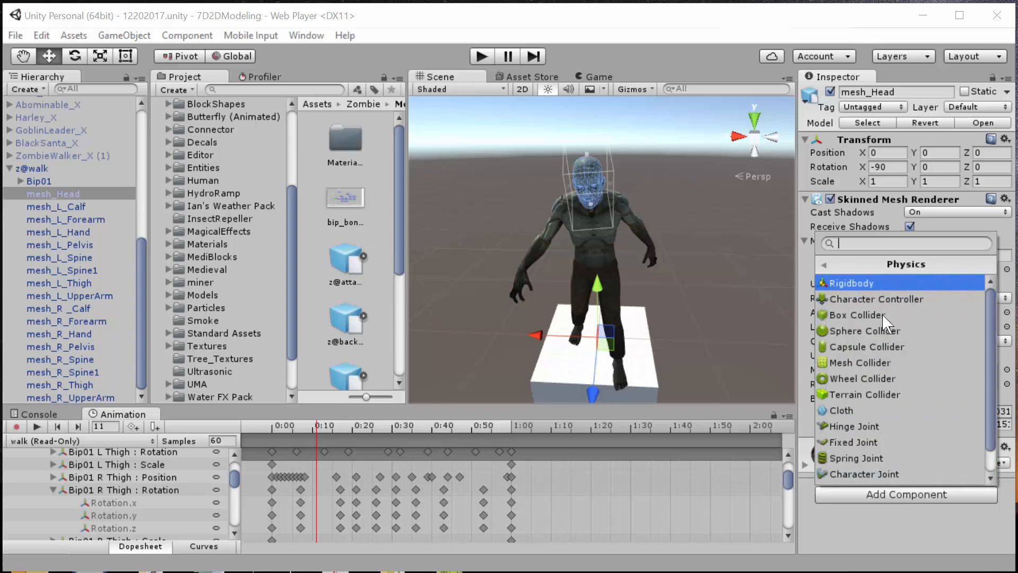
left_click(878, 361)
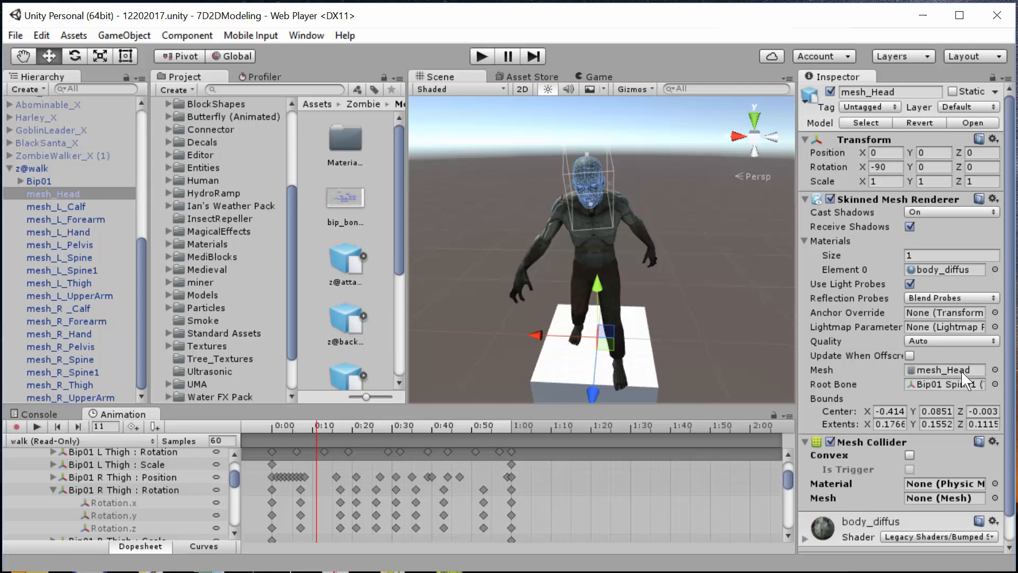
left_click(995, 498)
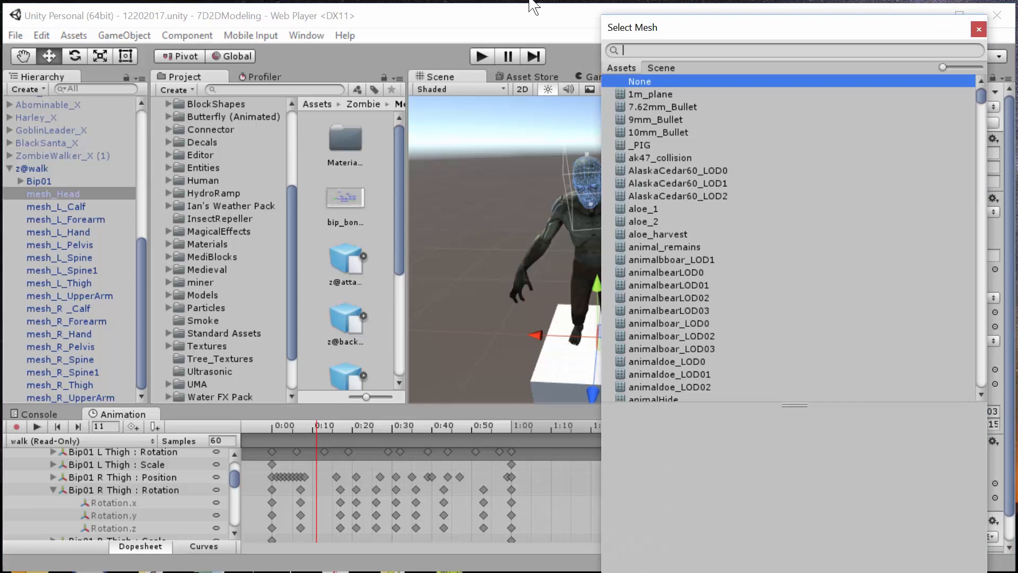
type("m")
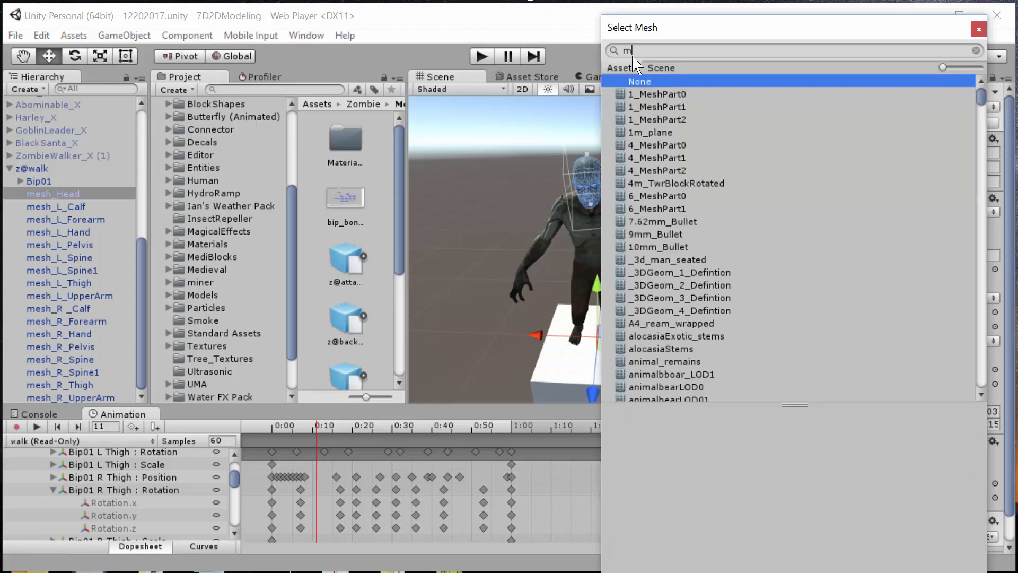
type("esh_H")
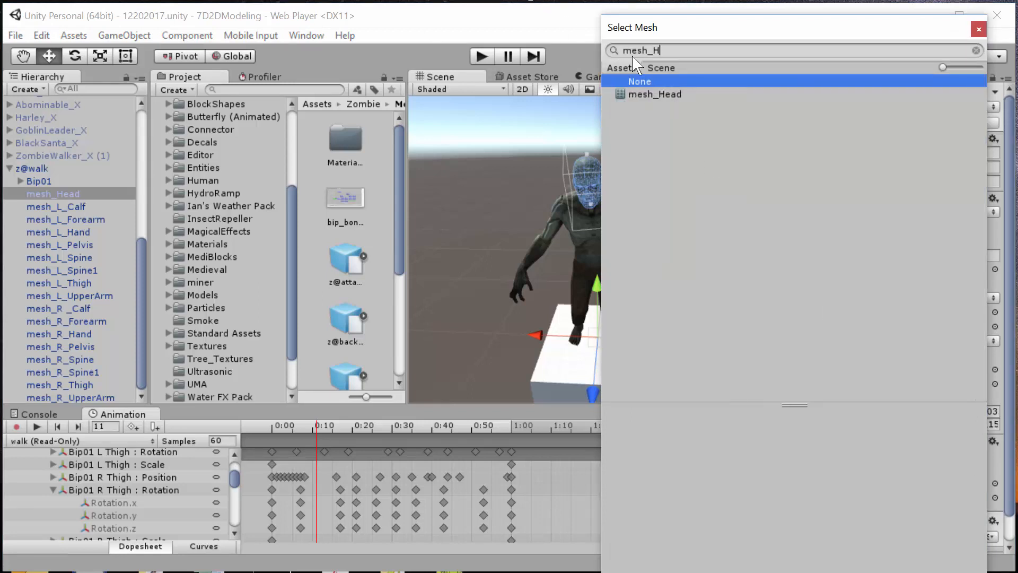
double_click(662, 96)
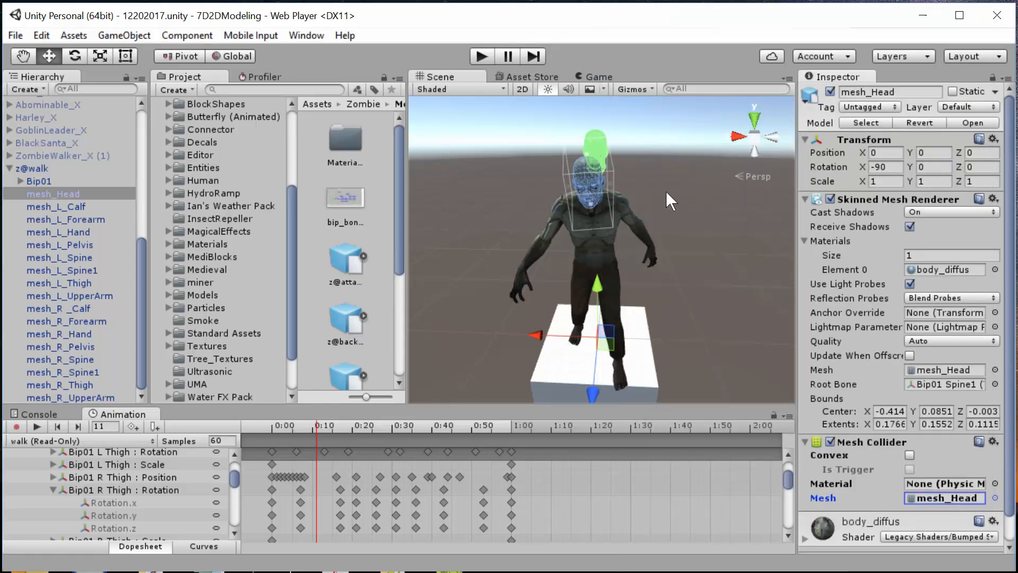
Play the walk clip and compare the head collider's position with the moving head from the side
left_click_drag(699, 209, 379, 244, "alt")
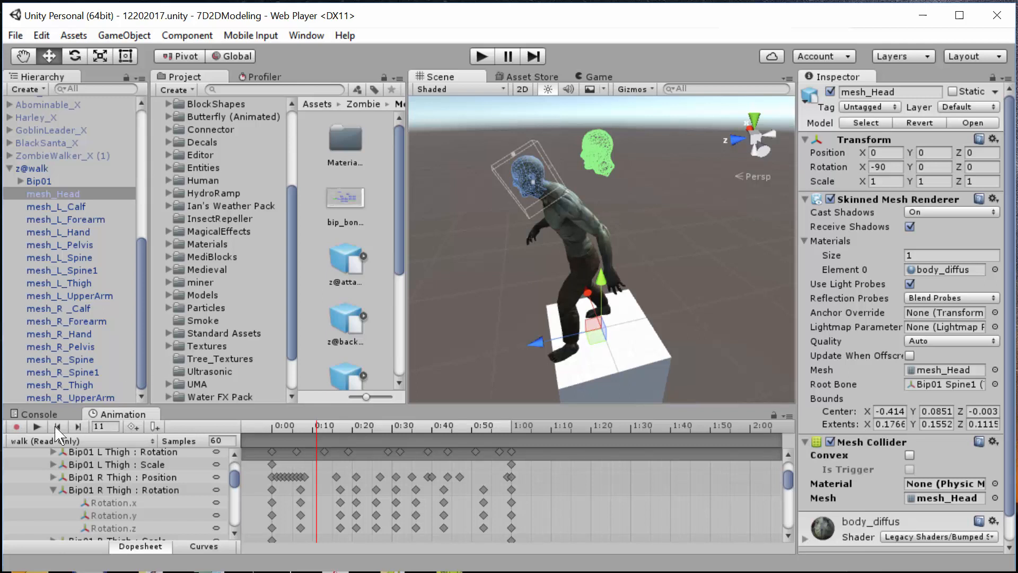
left_click(37, 426)
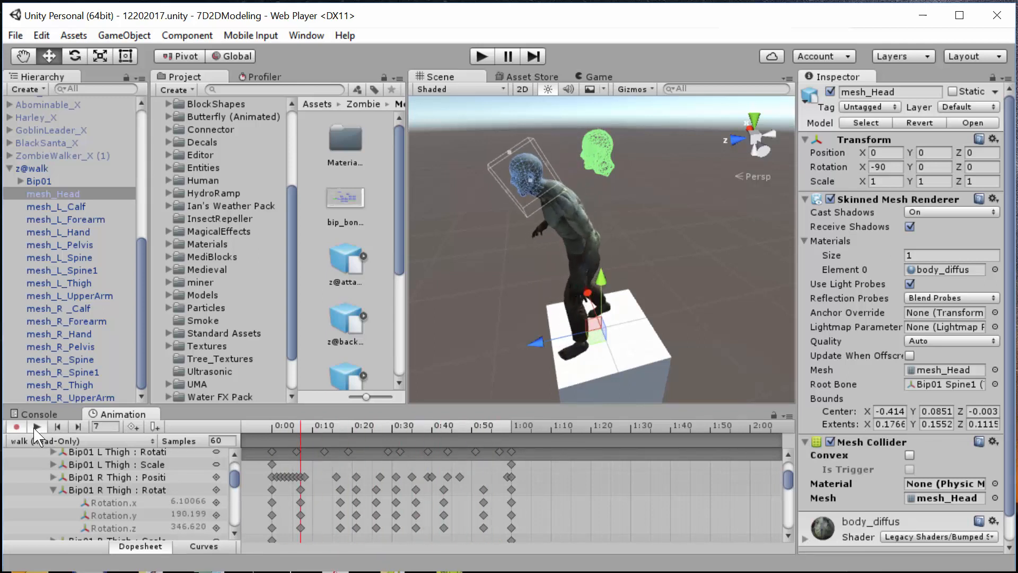
left_click(36, 427)
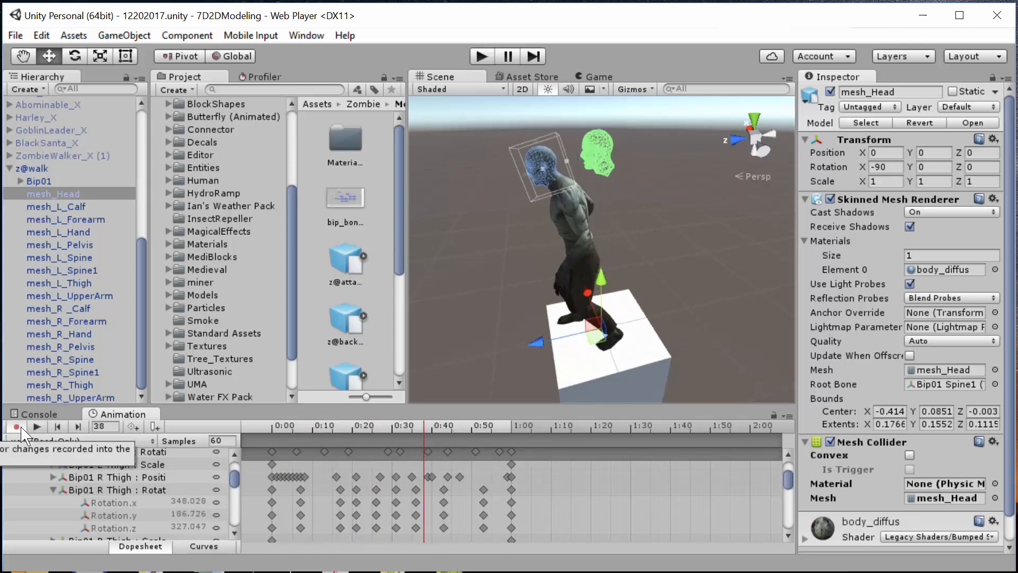
Move mesh_Head forward along its Z axis to a position of about 0.266
left_click(82, 194)
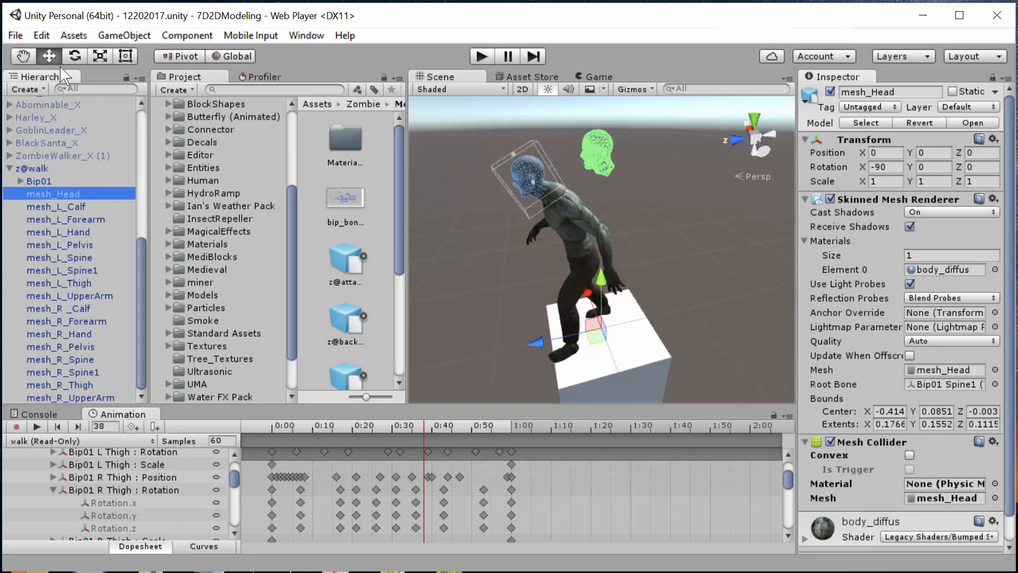
left_click(50, 55)
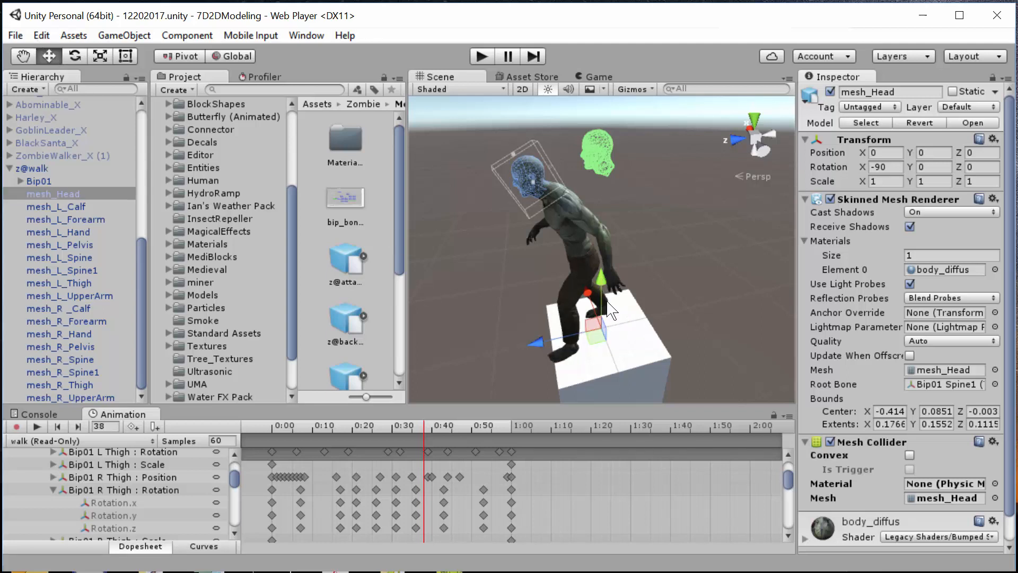
left_click_drag(540, 339, 517, 348)
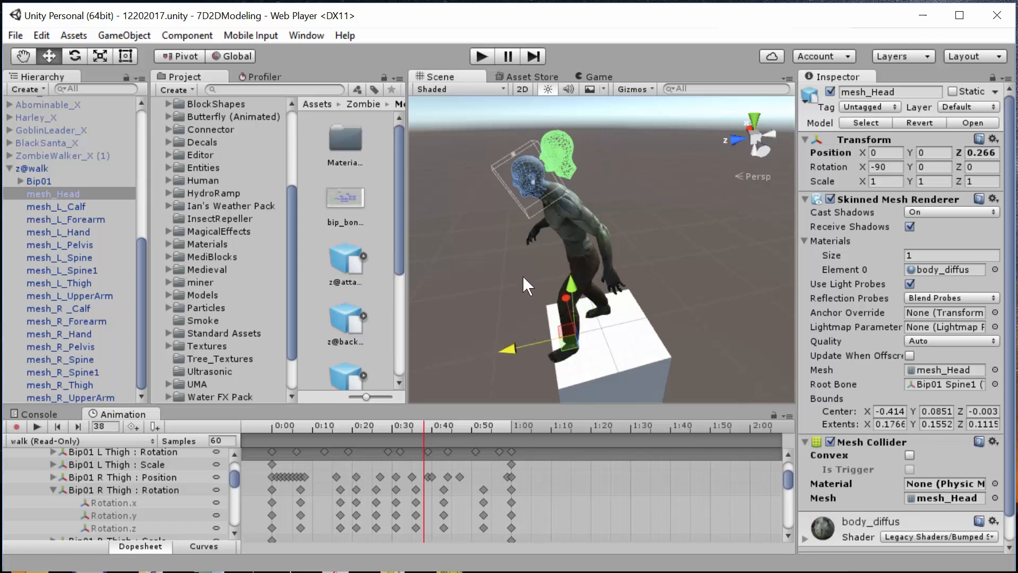
Replay the walk clip and examine the shifted head collider against the animated head from the front and side
left_click_drag(452, 244, 801, 298, "alt")
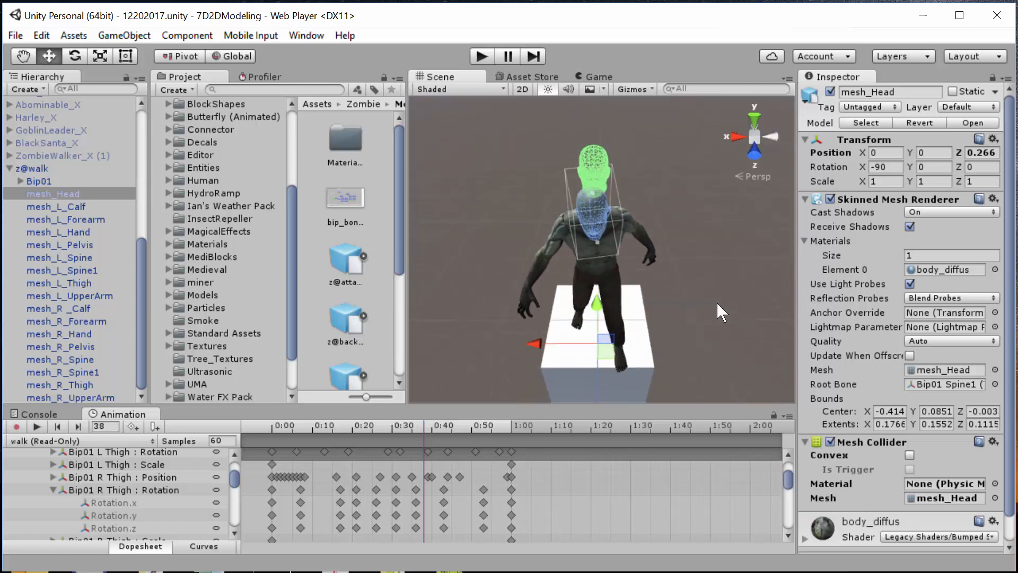
left_click(37, 427)
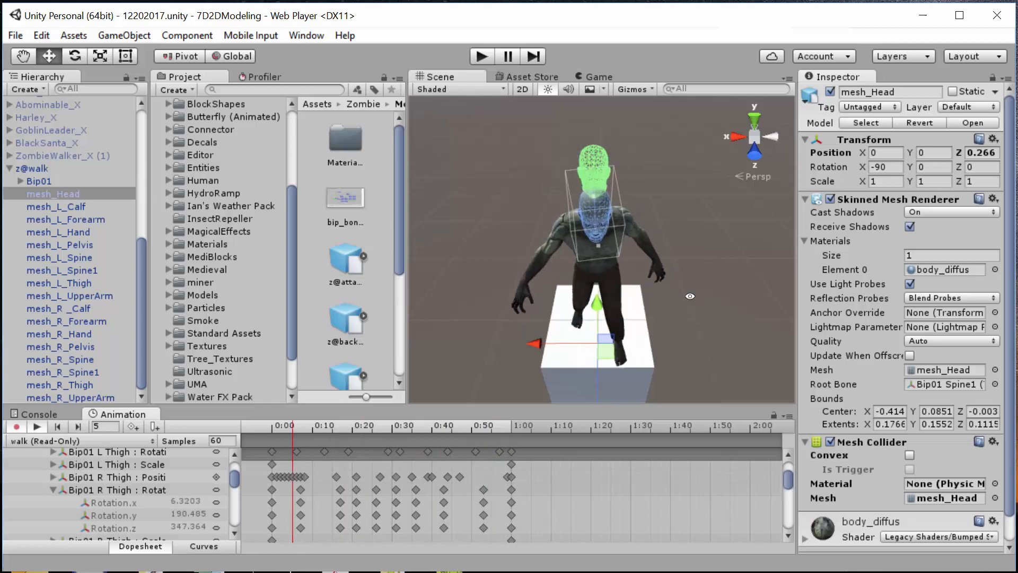
left_click_drag(688, 292, 320, 283, "alt")
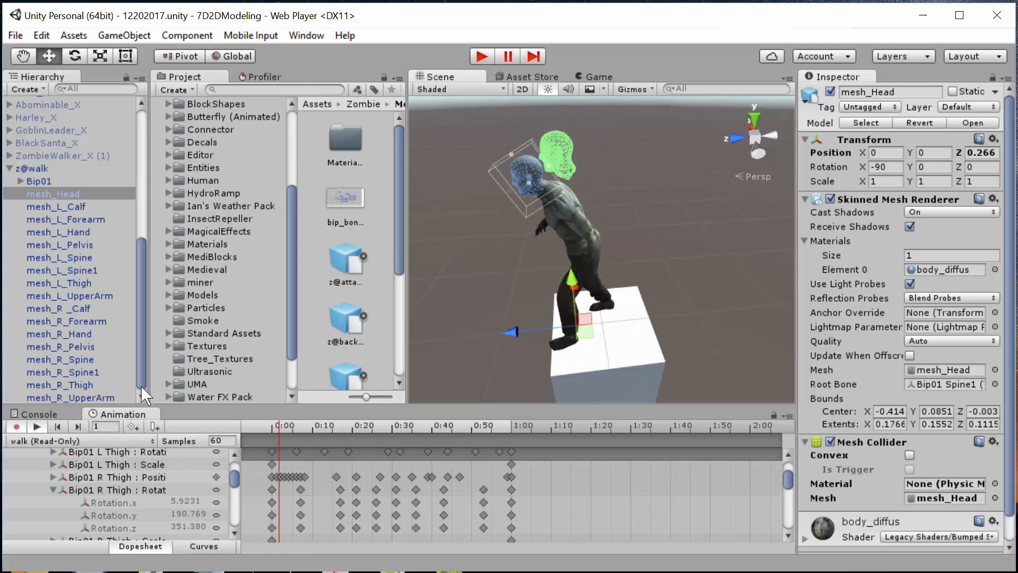
left_click(36, 426)
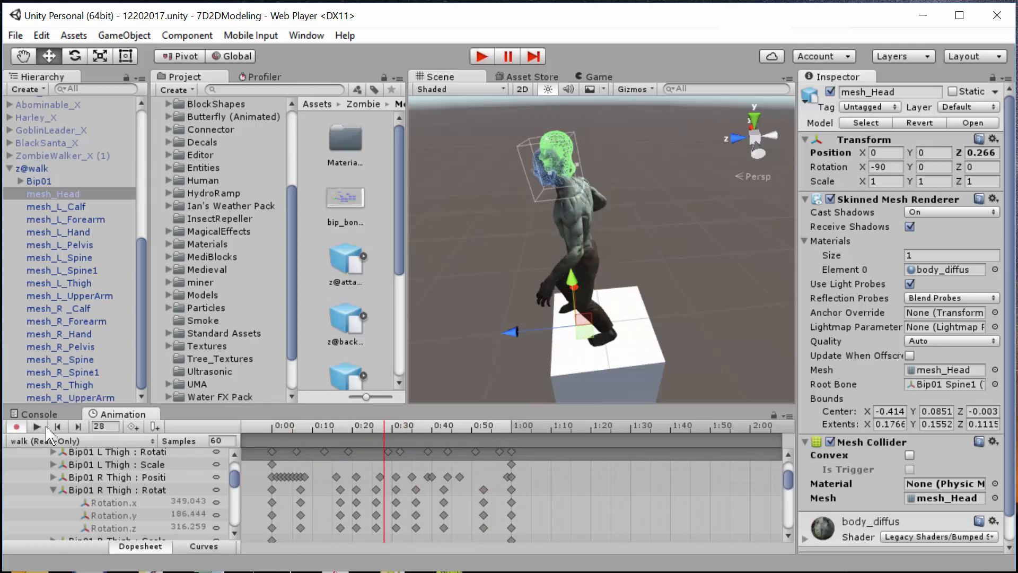
left_click(16, 426)
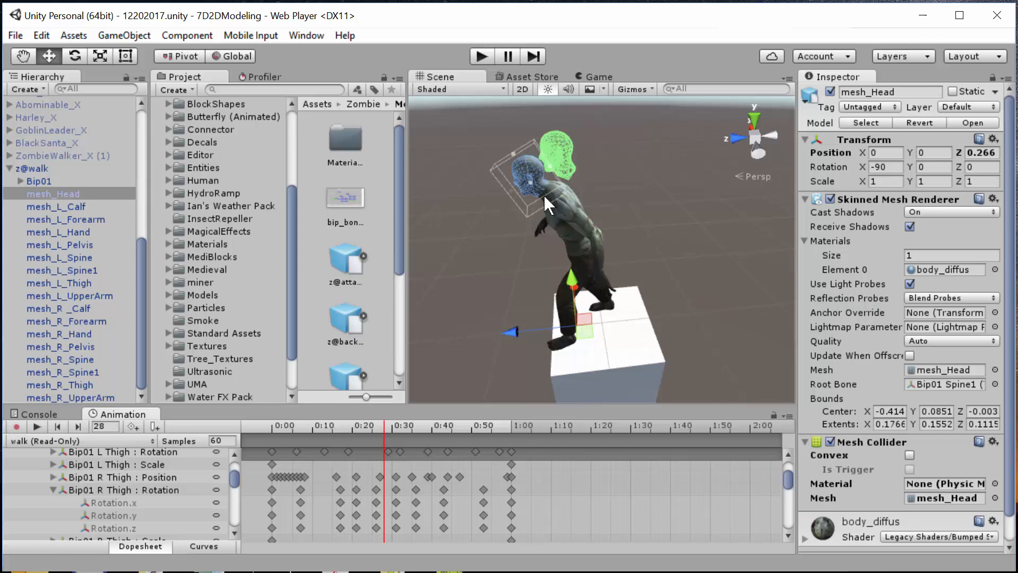
Rename the z@walk root object in the scene to Zed
left_click(41, 168)
right_click(43, 166)
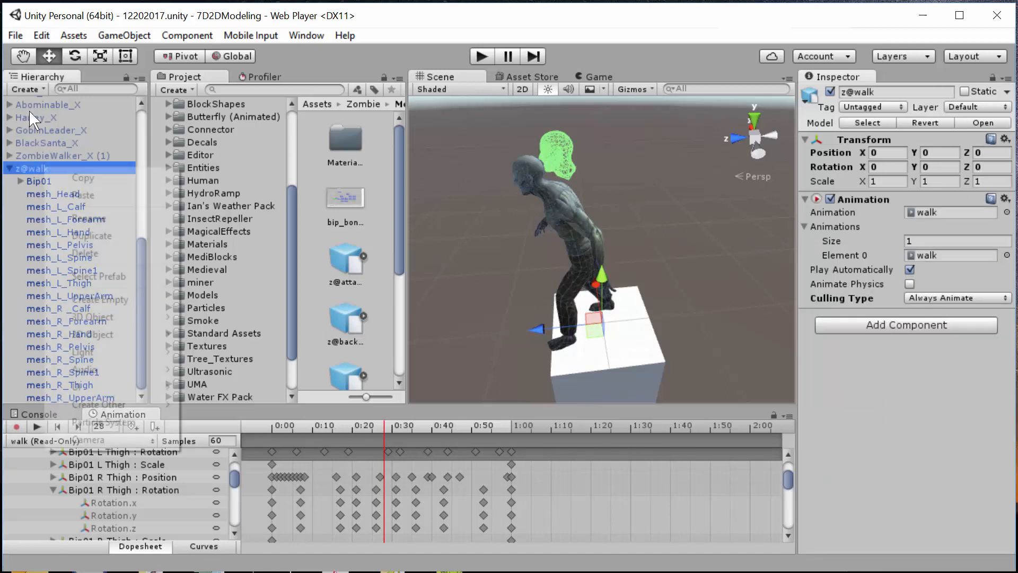
left_click(85, 219)
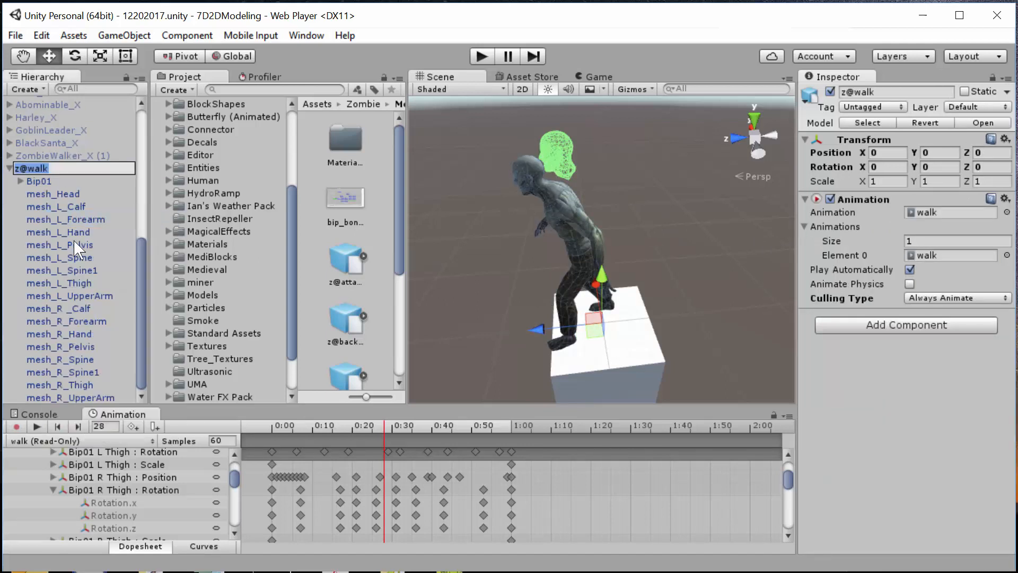
type("Zed")
key("Return")
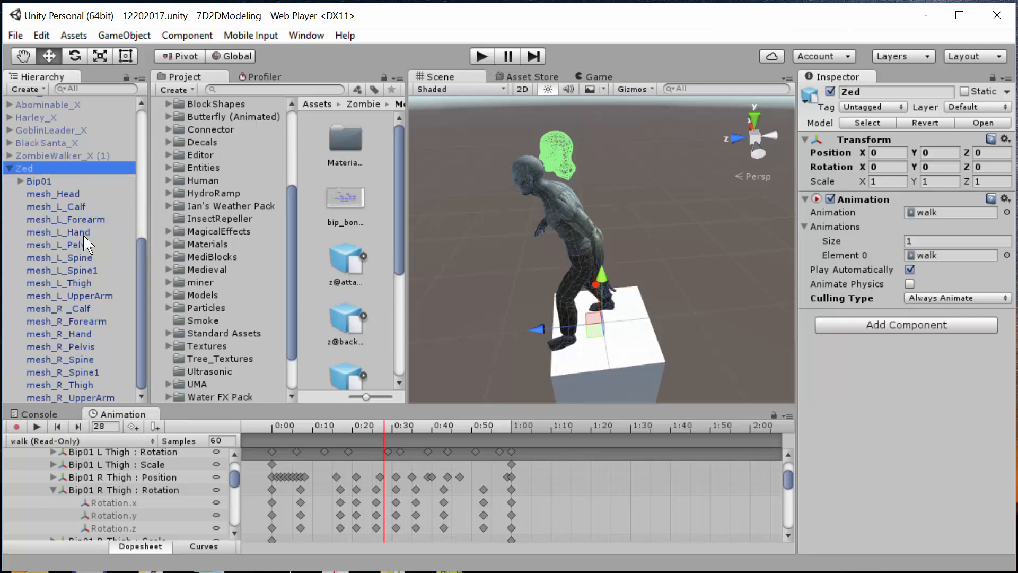
Create a prefab from the Zed scene object in the Assets/Zombie/Model folder, widening the asset area to make room
scroll(355, 268, "down", 3)
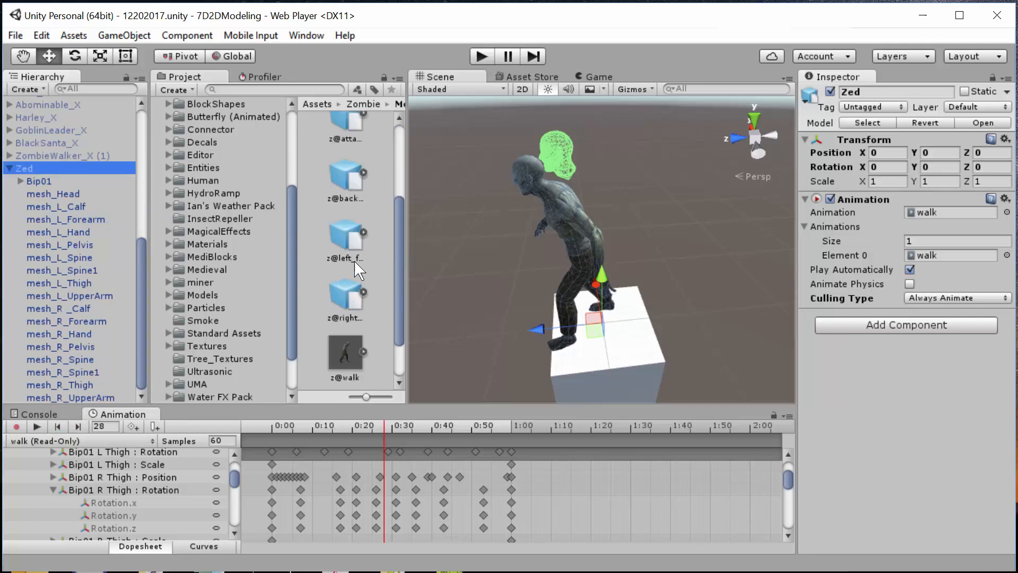
scroll(355, 268, "down", 1)
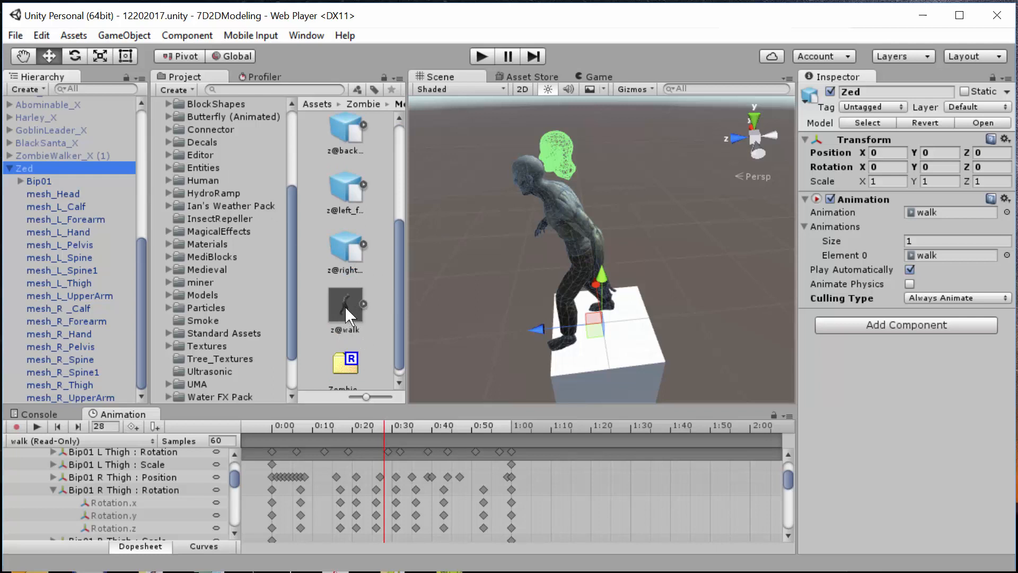
scroll(368, 304, "down", 1)
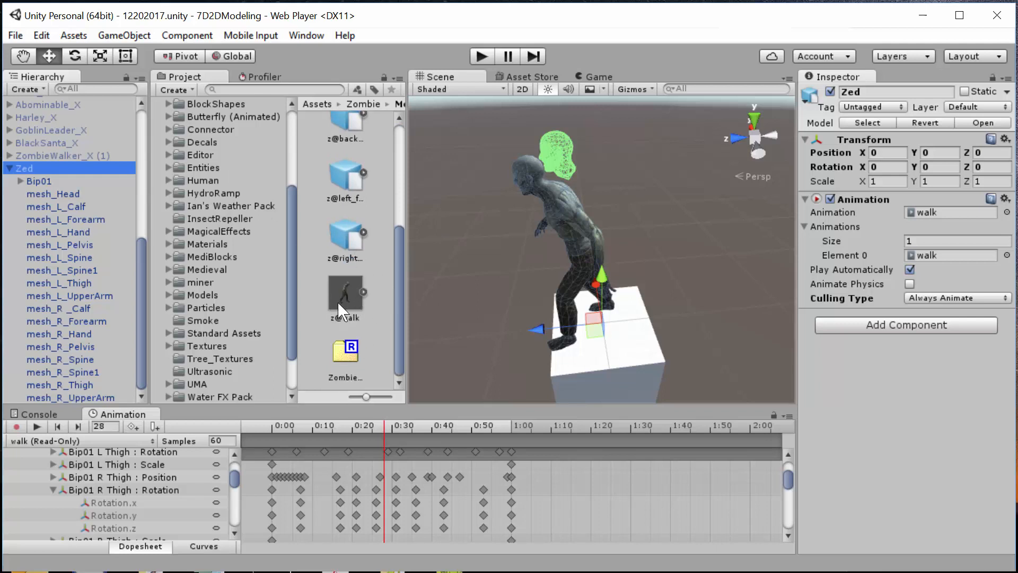
left_click_drag(407, 277, 488, 277)
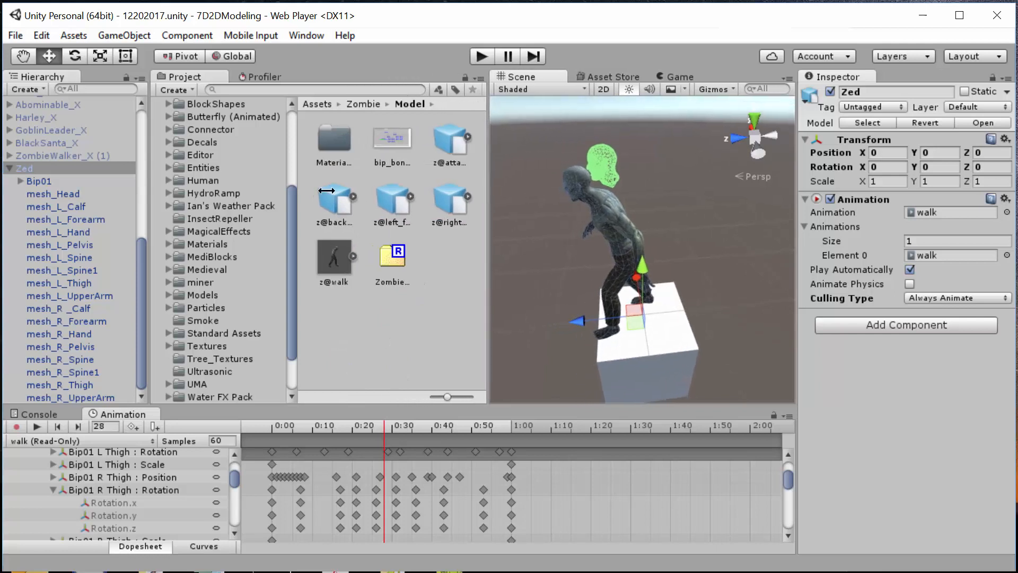
left_click(38, 169)
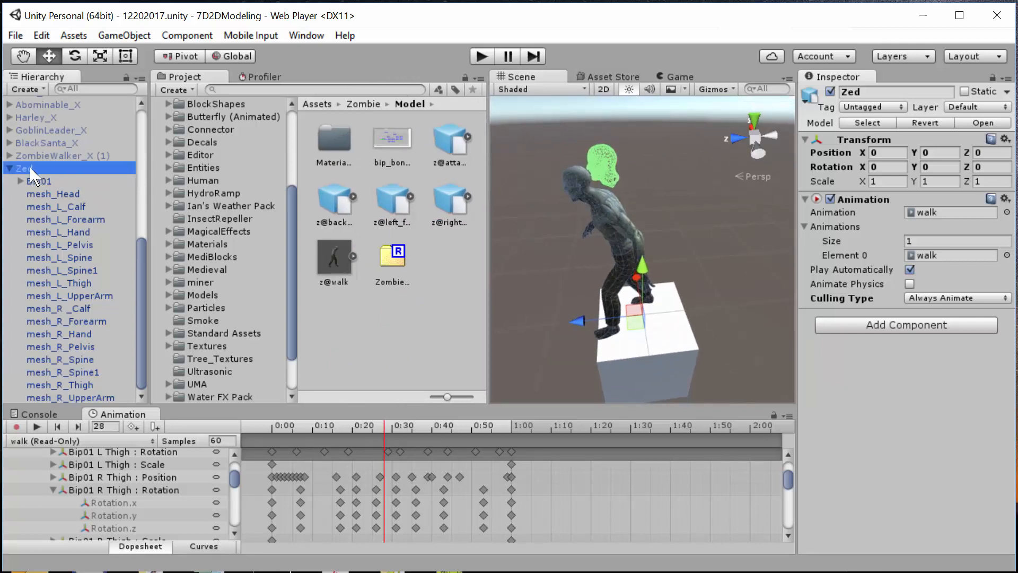
left_click_drag(30, 167, 434, 291)
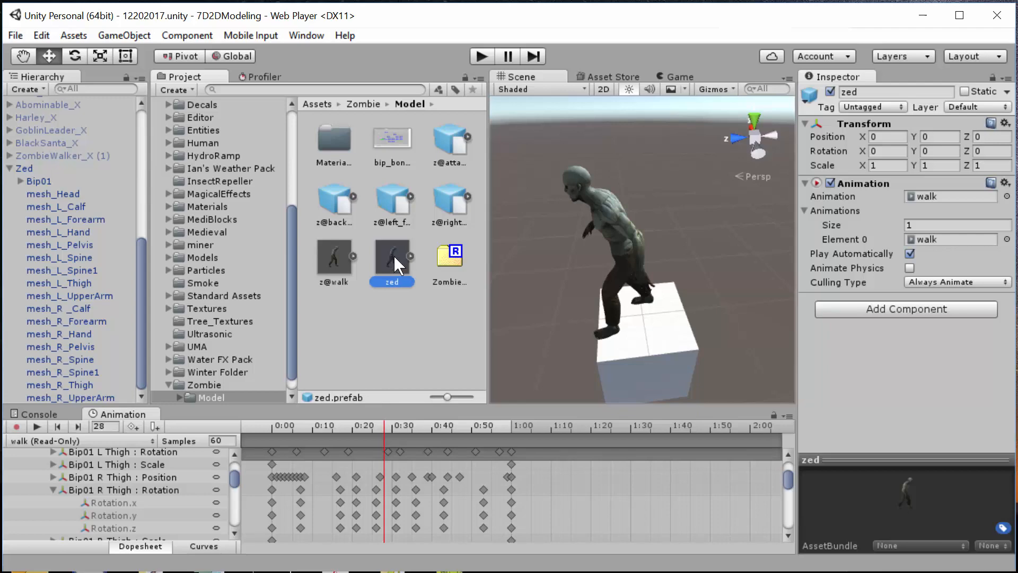
Build an AssetBundle with tracked dependencies from the zed prefab and save it to the Desktop as Zed, replacing the existing file
right_click(393, 257)
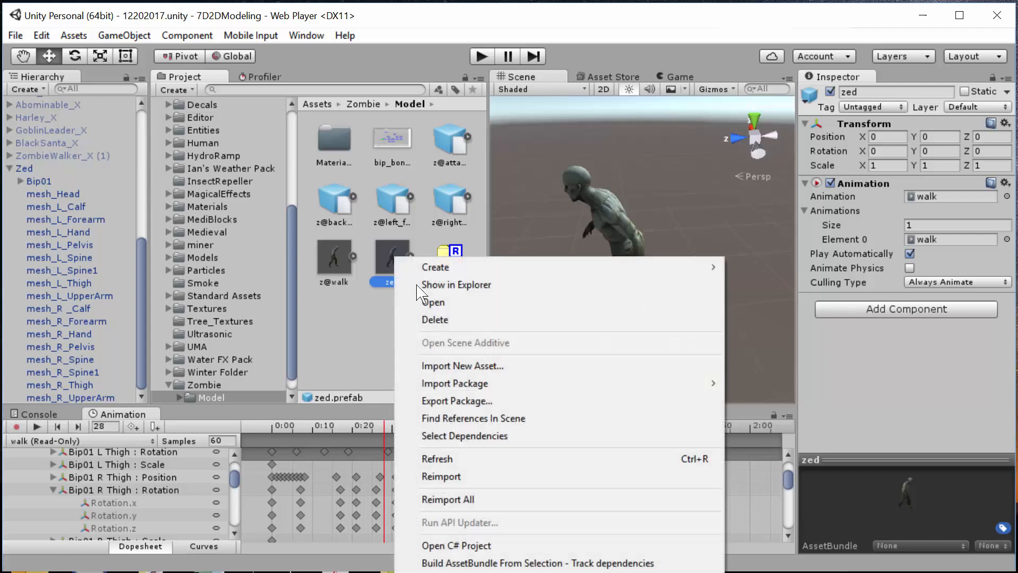
left_click(503, 562)
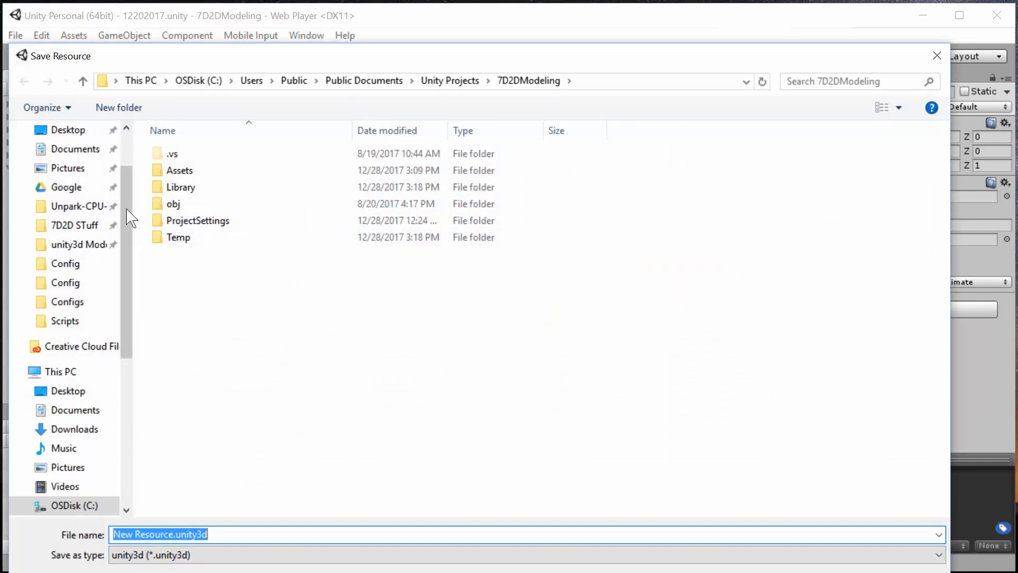
left_click(72, 392)
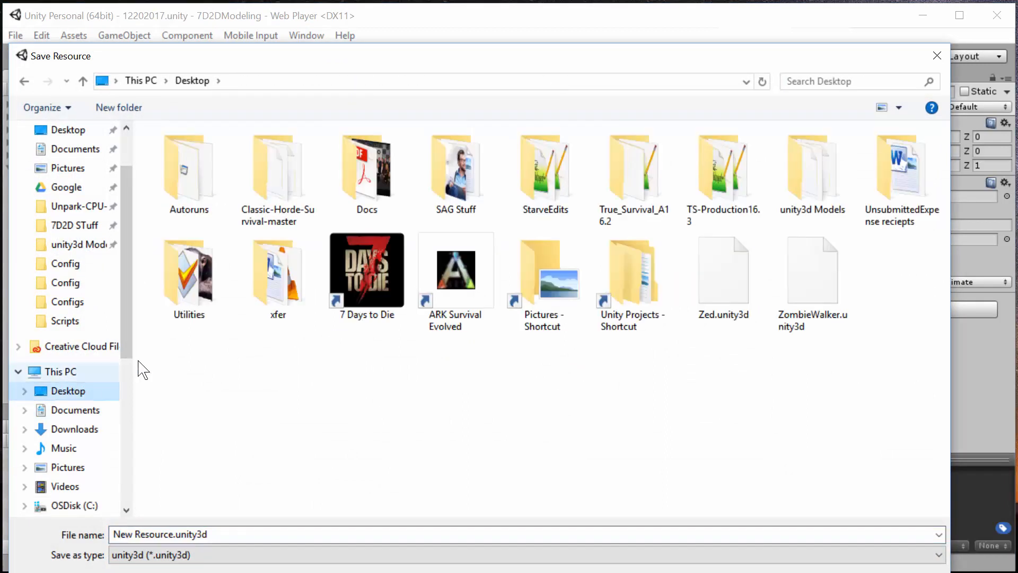
left_click(219, 533)
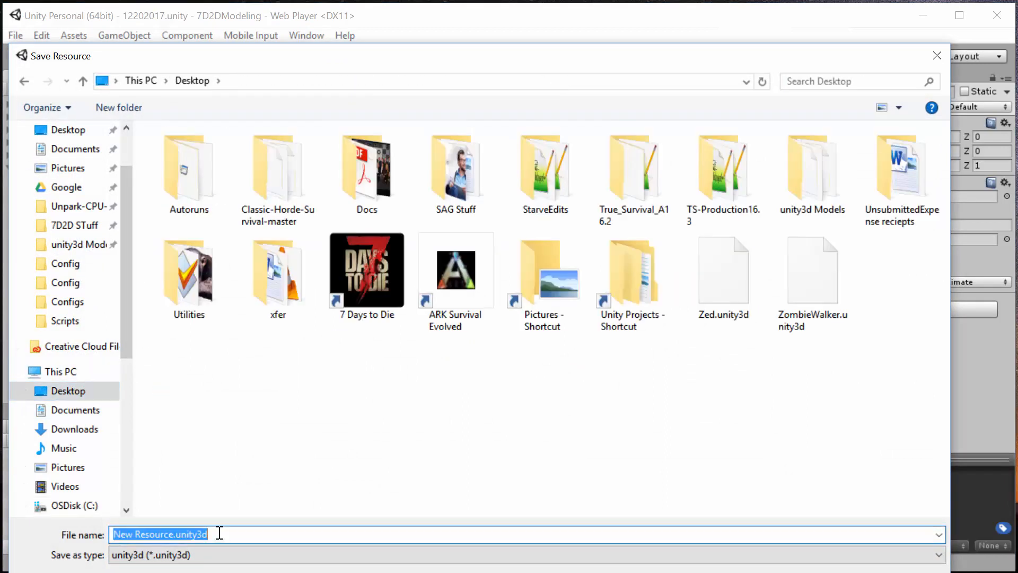
type("Zed")
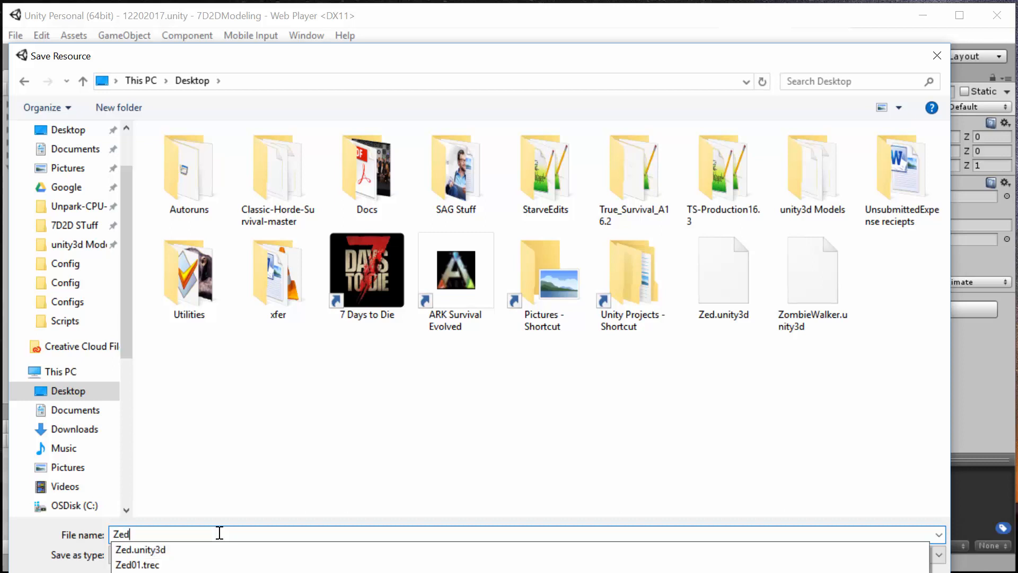
key("Return")
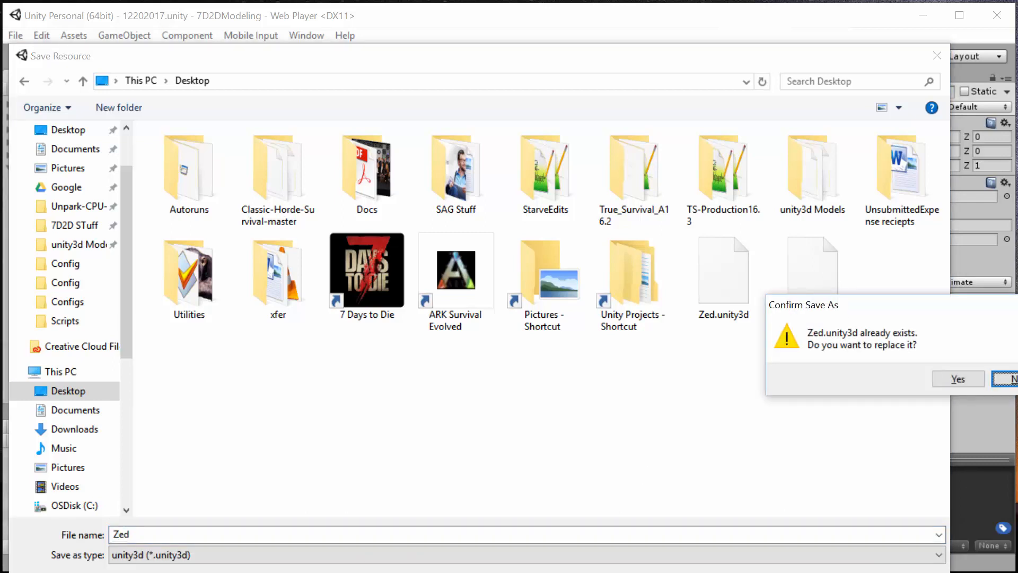
left_click(962, 378)
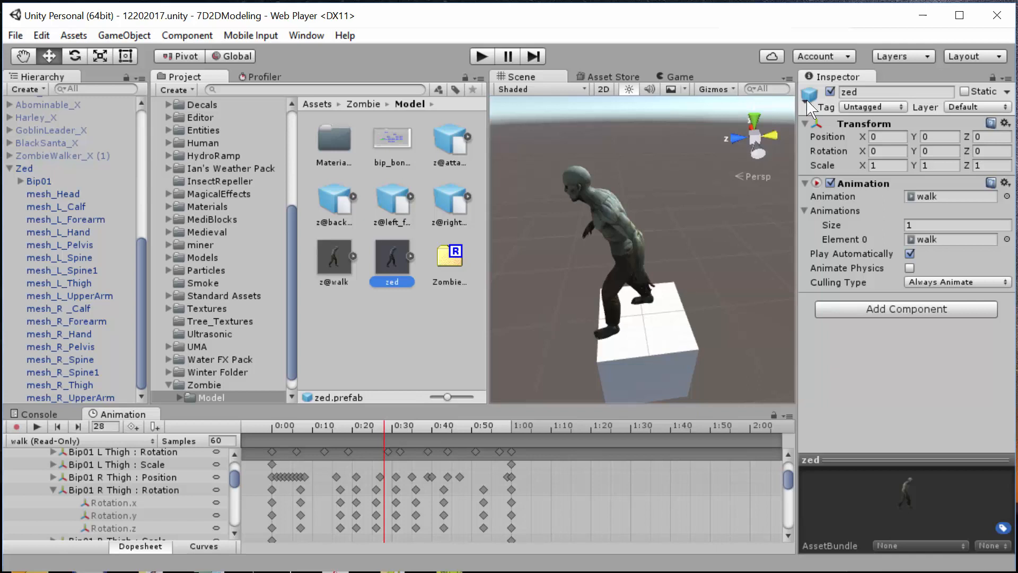
Check for the exported Zed.unity3d file on the desktop and open a resized File Explorer window over Unity
left_click(923, 15)
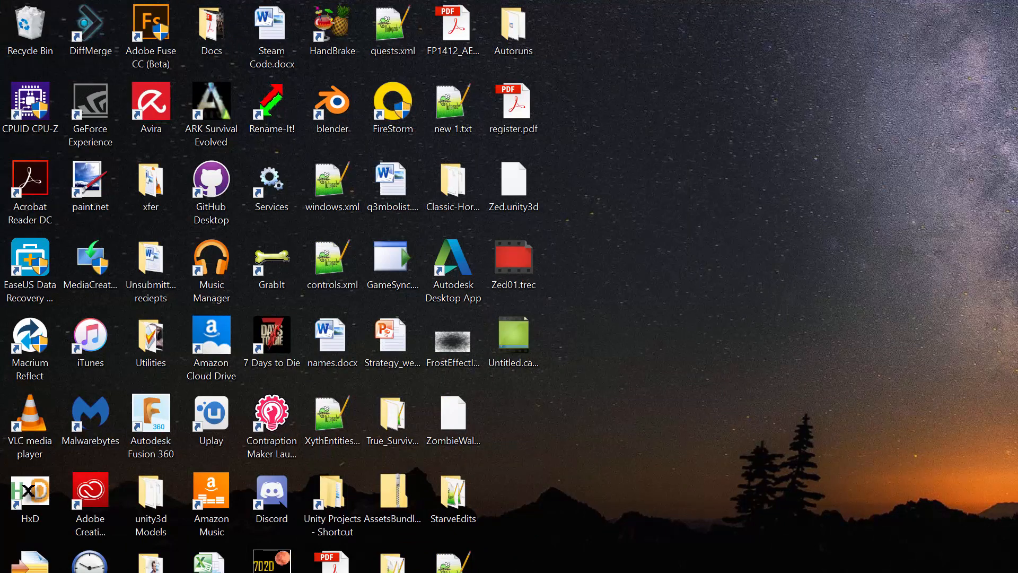
left_click(630, 572)
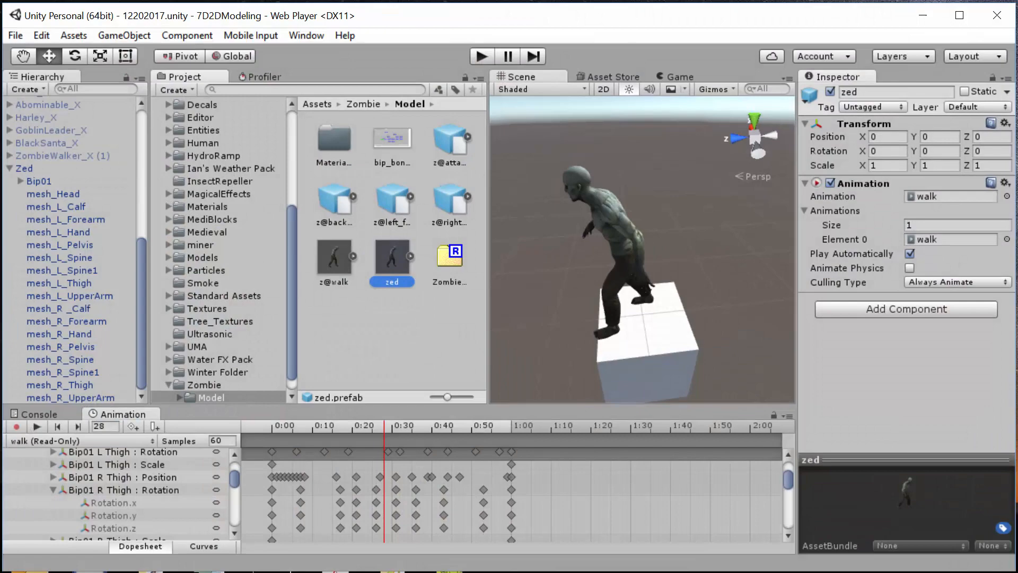
left_click(583, 572)
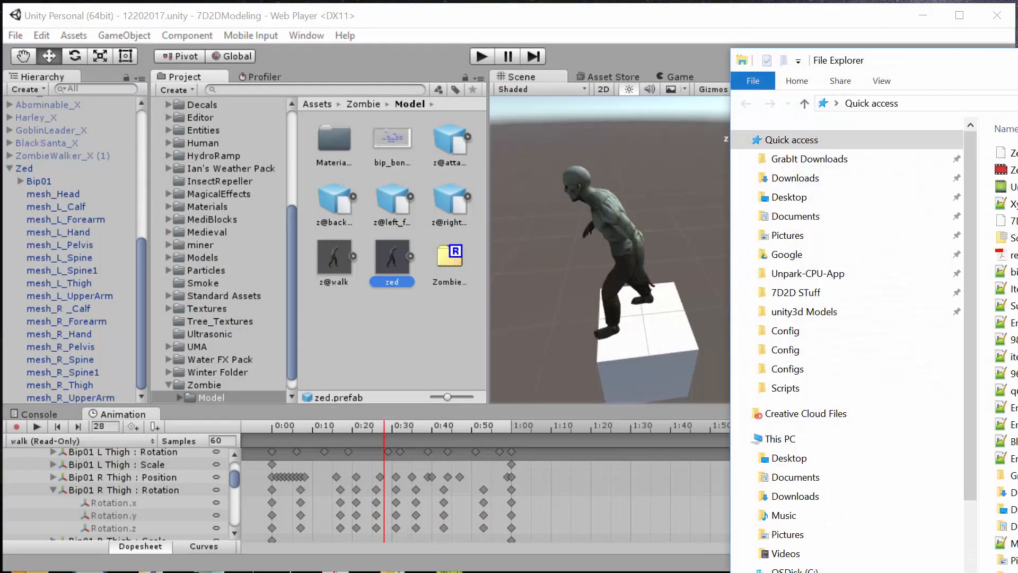
left_click_drag(1015, 67, 456, 64)
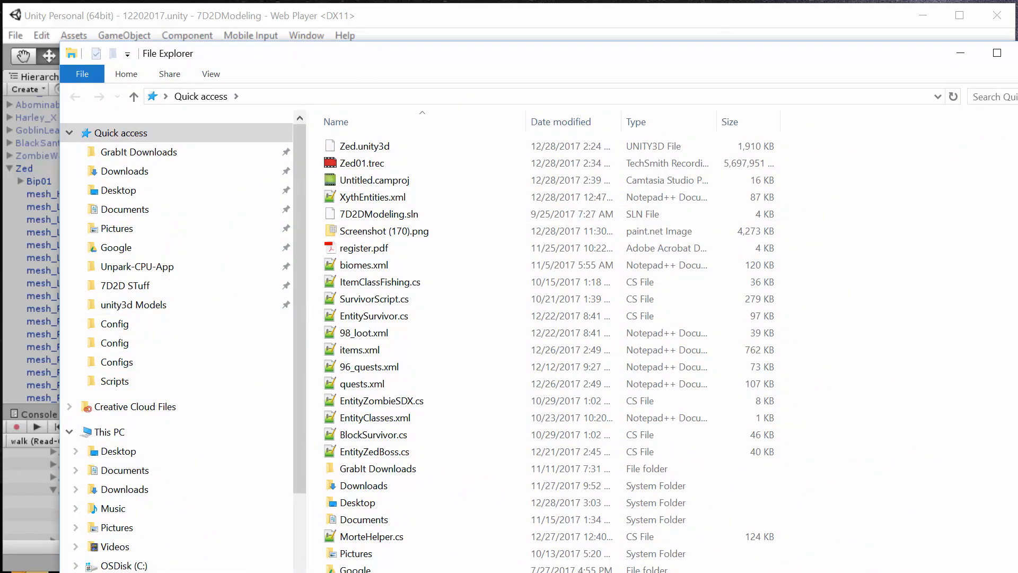
left_click_drag(1017, 572, 849, 512)
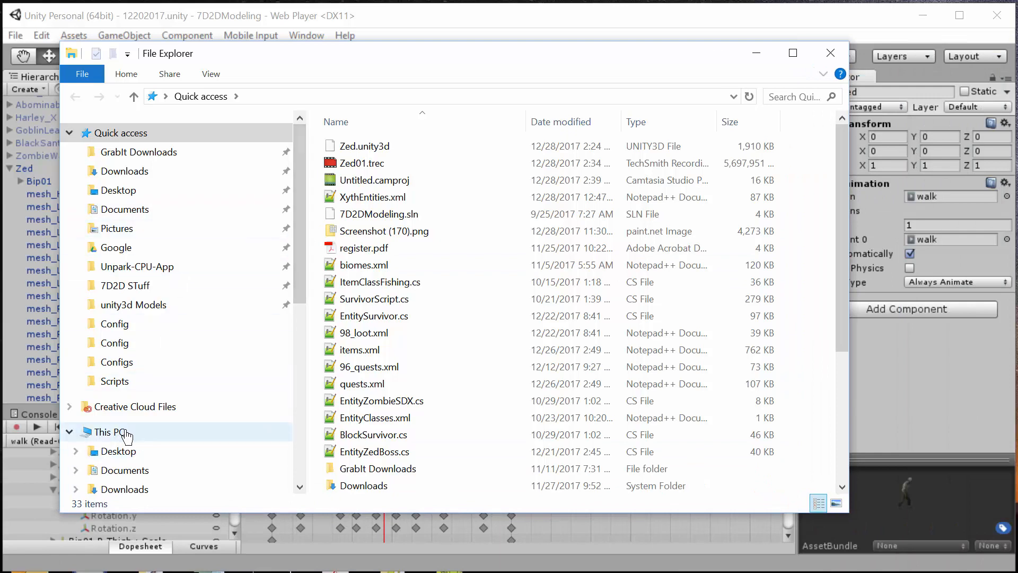
Browse to the Mods folder under C:\SDXModding\SDX0.7.2.1\Targets\7DaysToDie
scroll(130, 440, "down", 2)
left_click(130, 459)
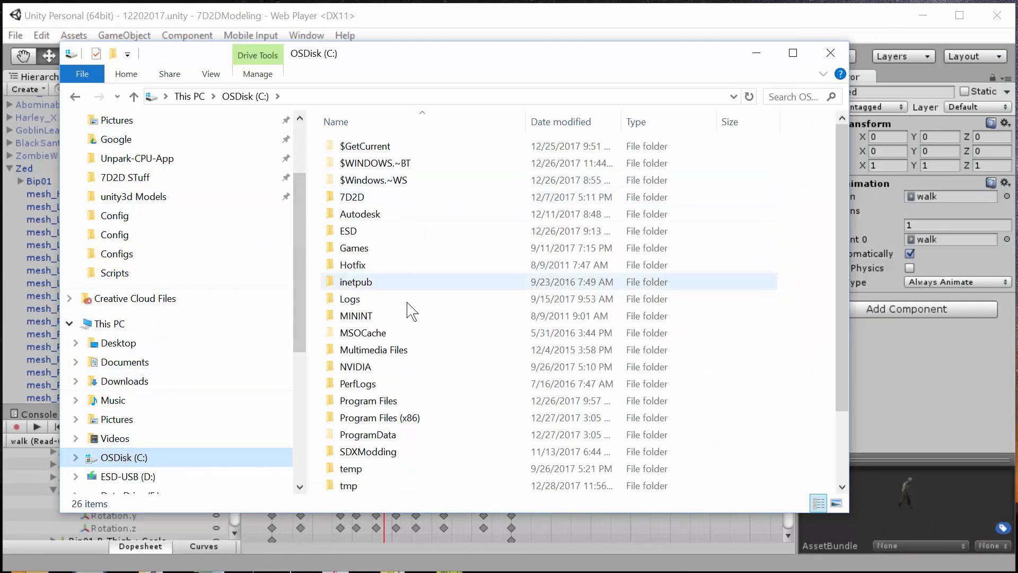
double_click(379, 453)
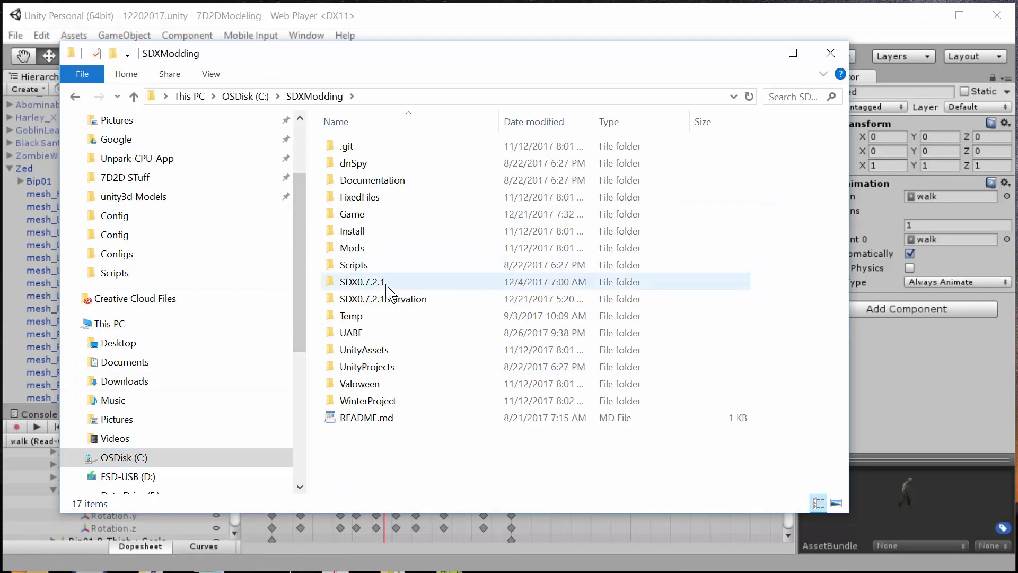
double_click(391, 284)
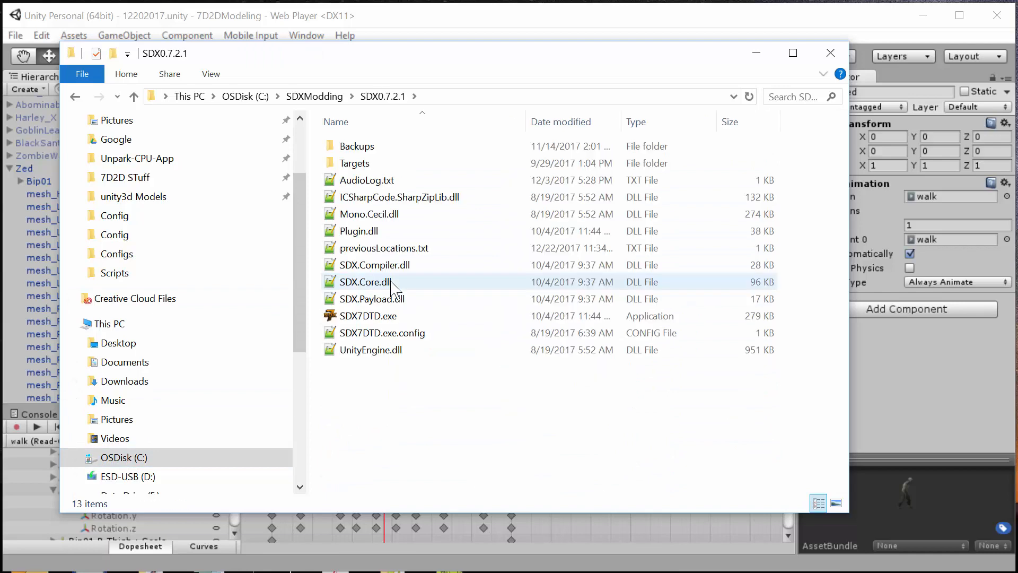
double_click(396, 165)
double_click(410, 150)
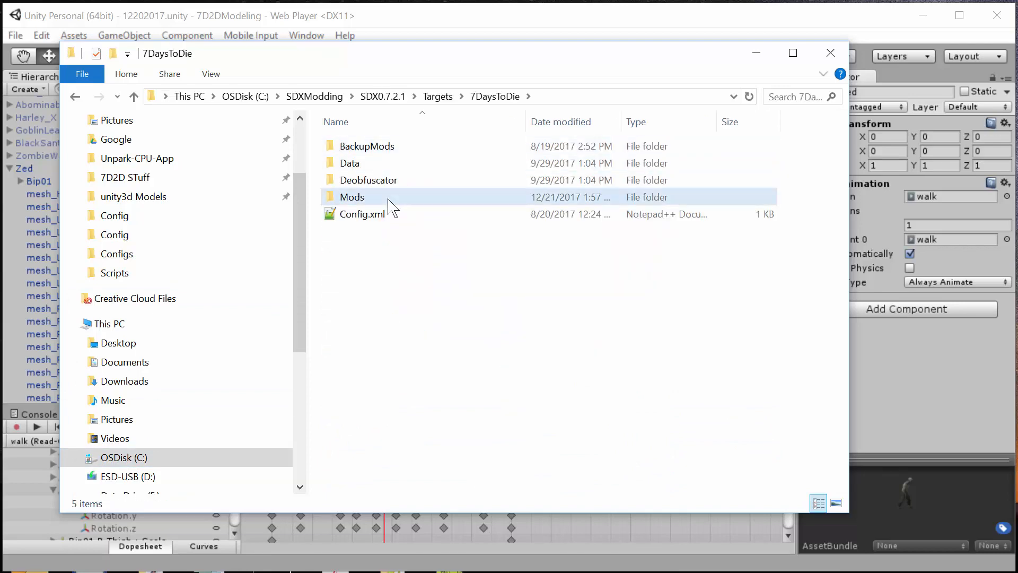
double_click(412, 196)
Find the XythEntities mod and view the unity3d files in its Resources folder
scroll(415, 223, "down", 7)
scroll(416, 239, "down", 20)
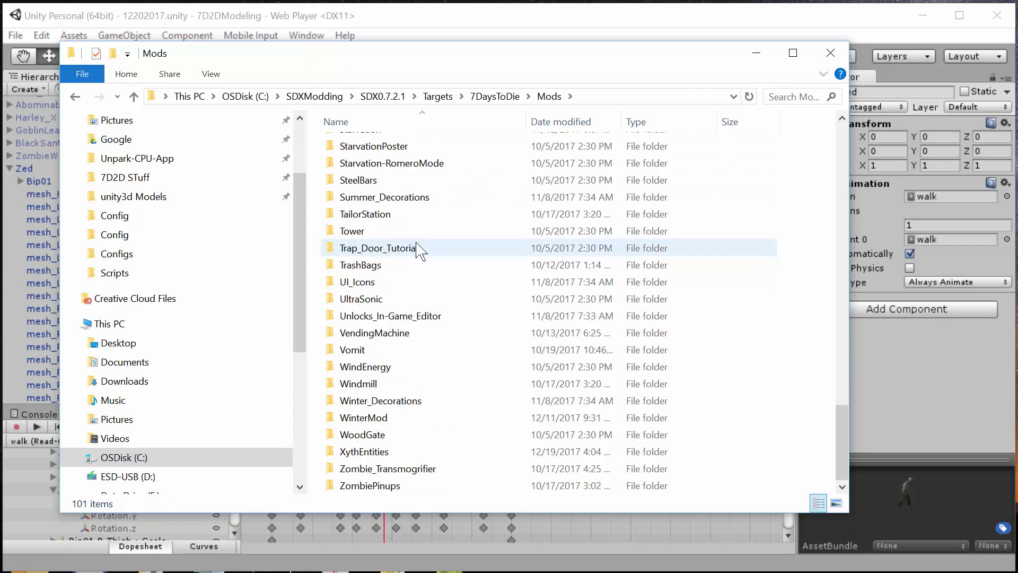
double_click(391, 453)
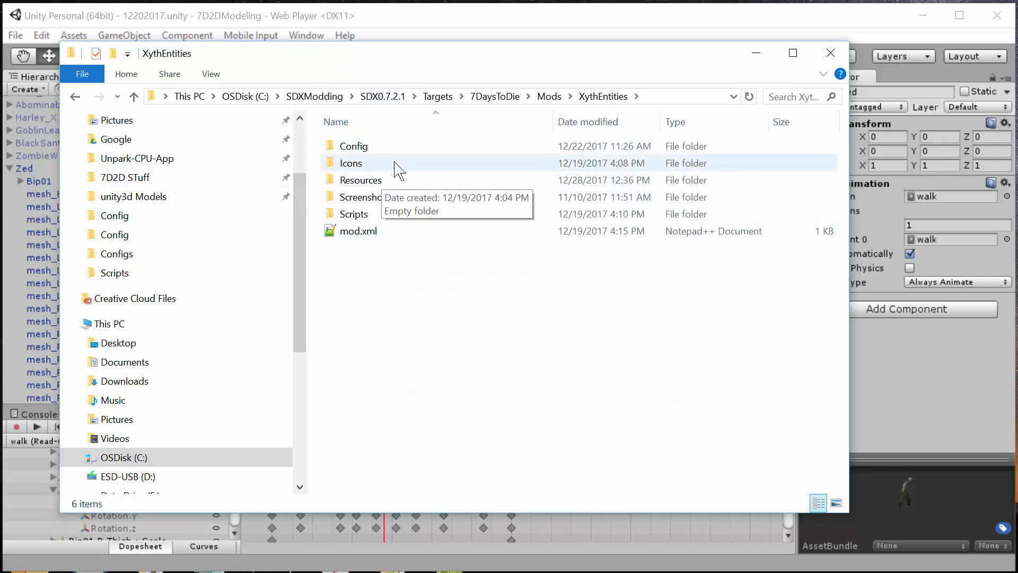
left_click(381, 183)
double_click(380, 180)
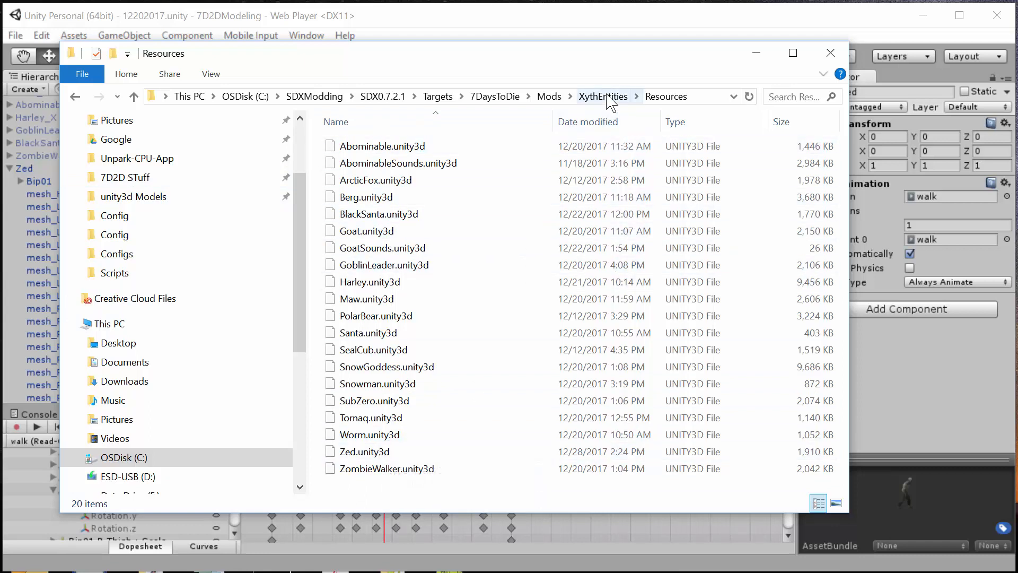
Open XythEntities.xml from the mod's Config folder in Notepad++ and examine the full Zed entity_class block
left_click(583, 96)
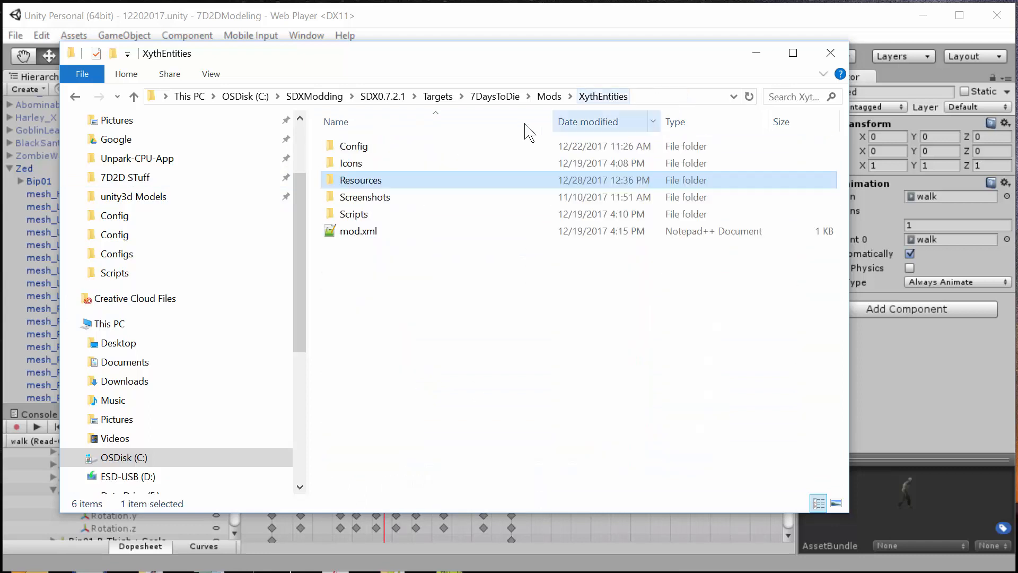
double_click(411, 148)
double_click(412, 150)
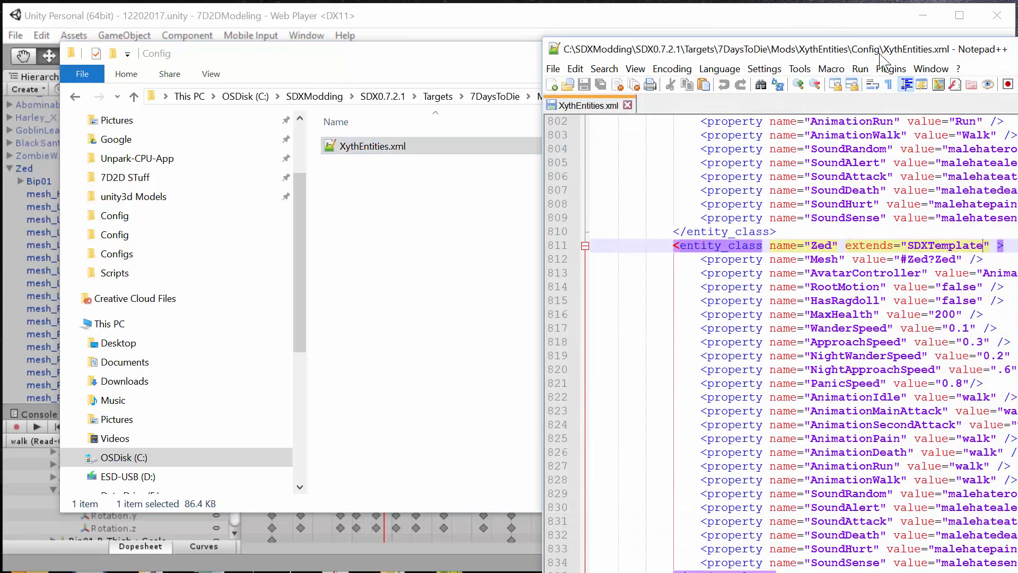
left_click_drag(888, 56, 387, 37)
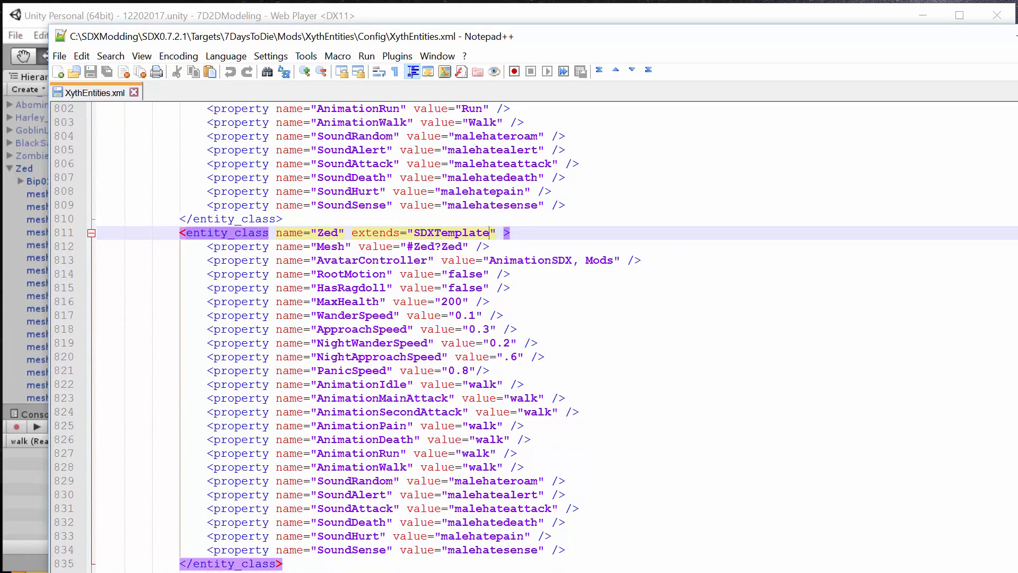
left_click_drag(1017, 568, 968, 543)
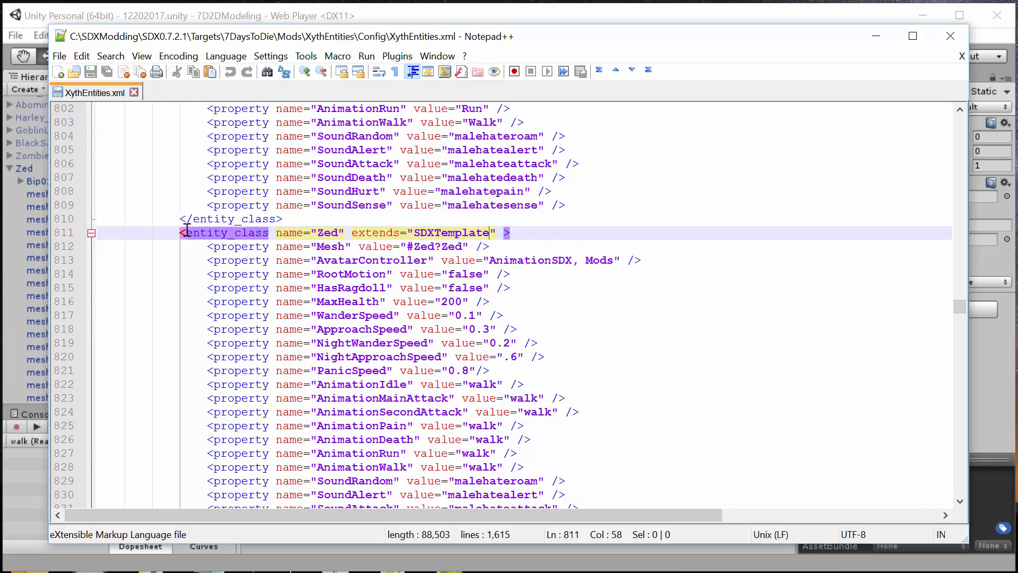
scroll(557, 260, "down", 2)
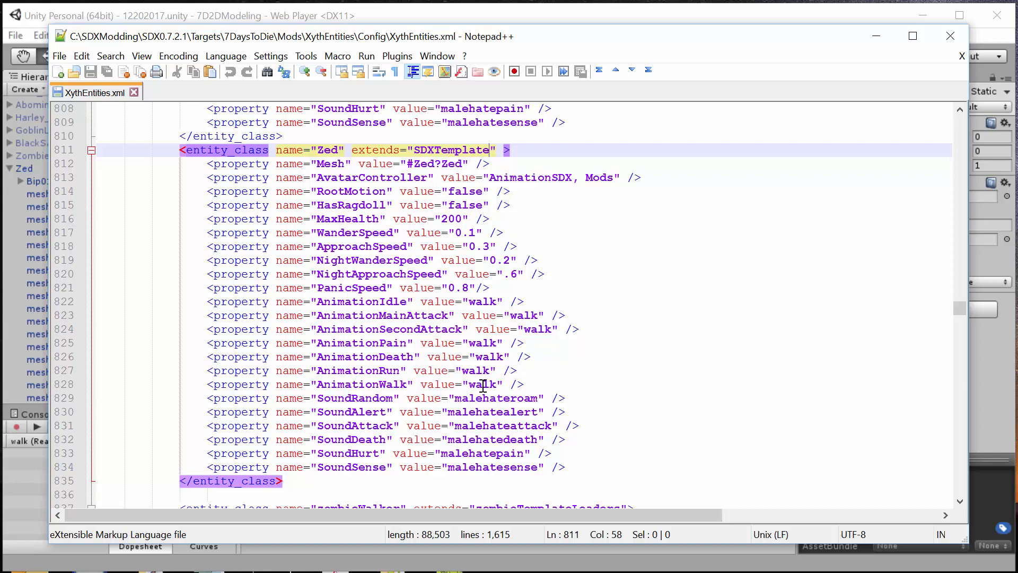
Minimize the open windows, review the Zed entity class in XythEntities.xml once more, and return to Unity
left_click(875, 36)
left_click(757, 53)
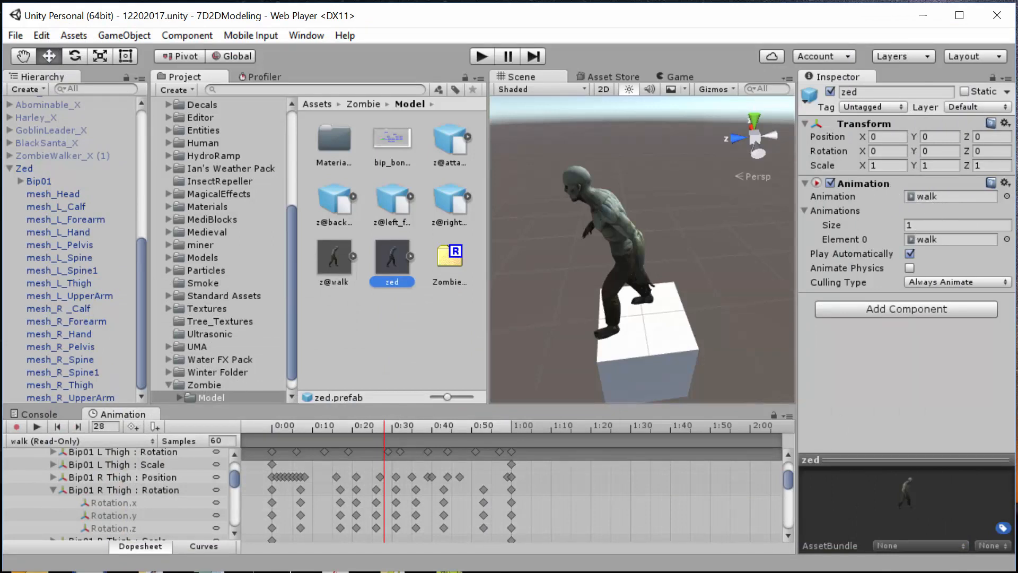
key("alt+Tab")
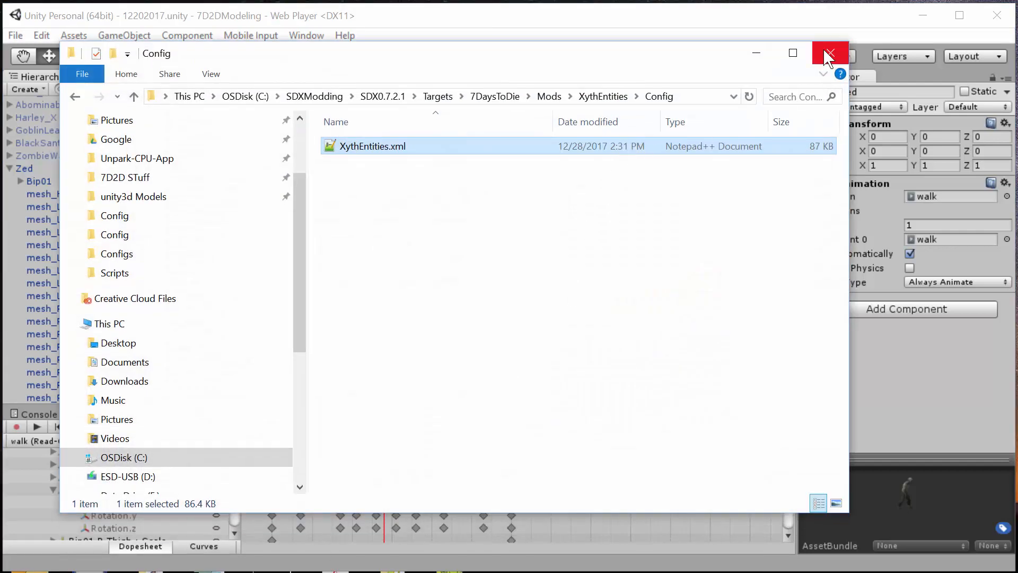
left_click(757, 53)
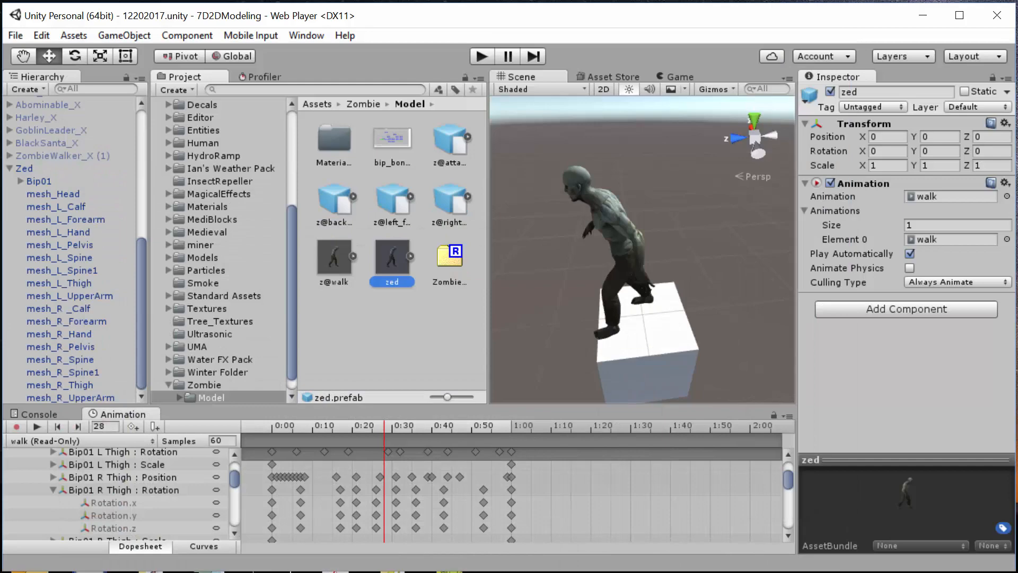
key("alt+Tab")
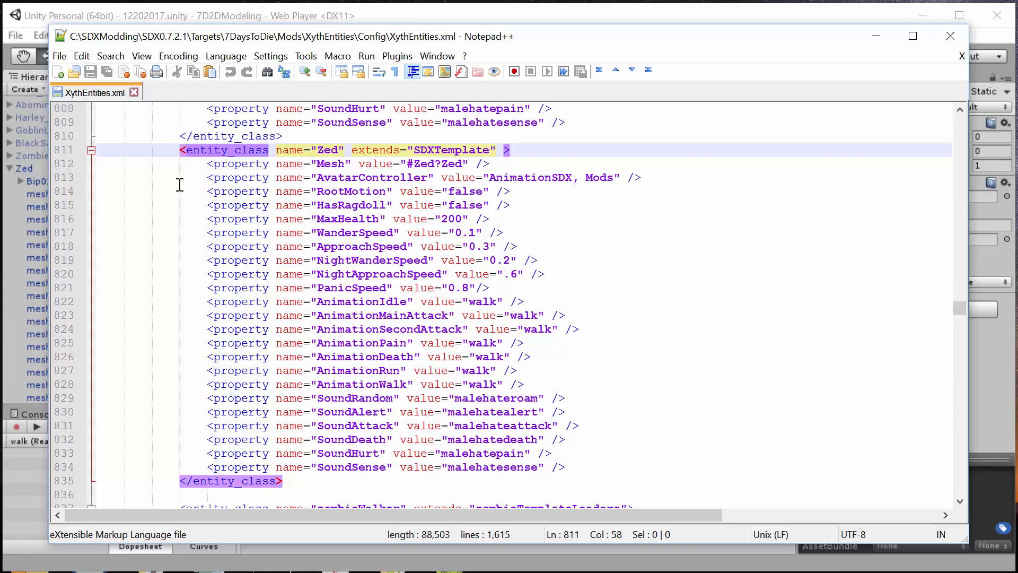
left_click(878, 37)
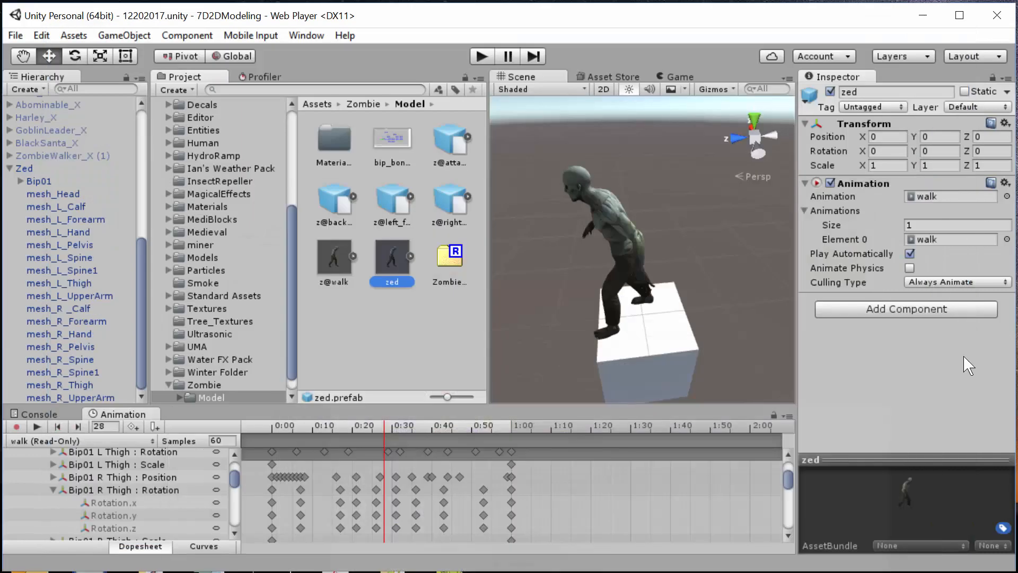
Switch to File Explorer, go to the SDX0.7.2.1 folder and launch SDX7DTD.exe
left_click(29, 572)
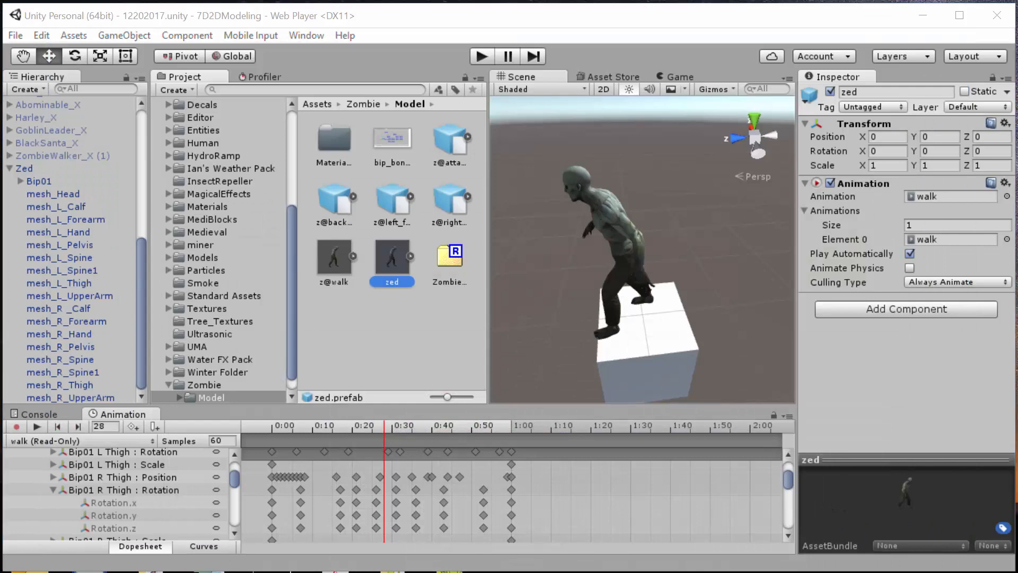
left_click(393, 99)
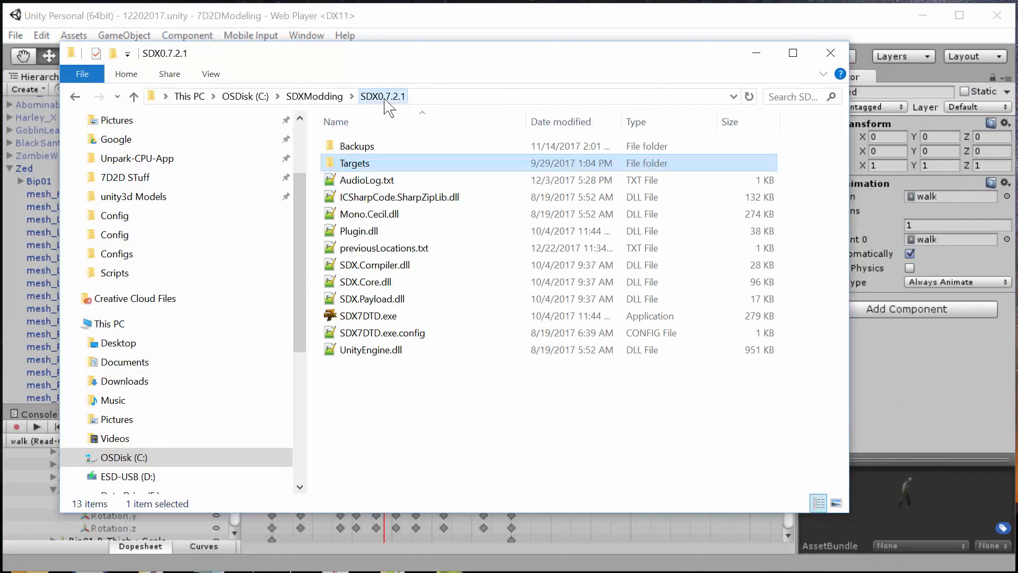
left_click(371, 316)
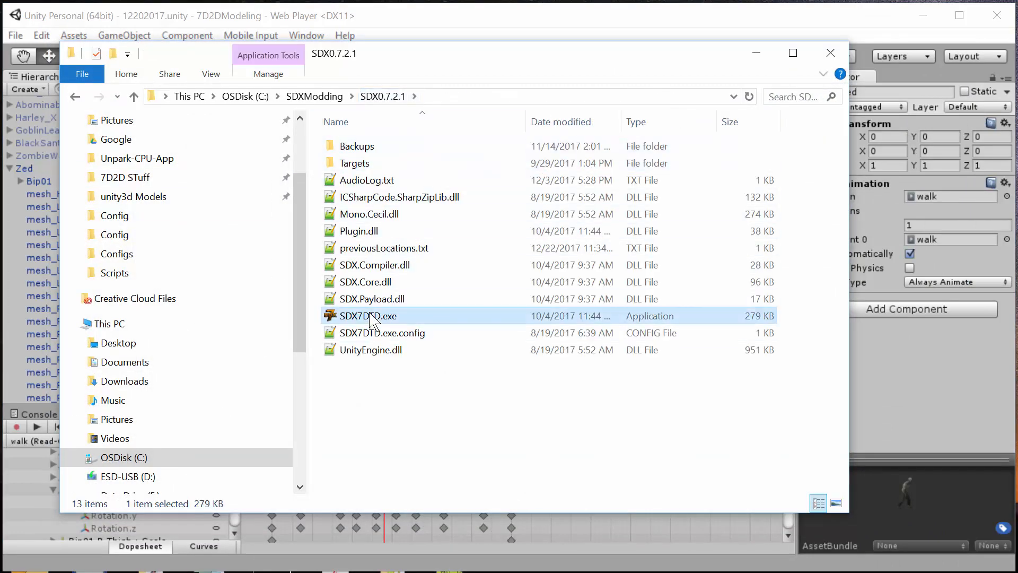
double_click(371, 316)
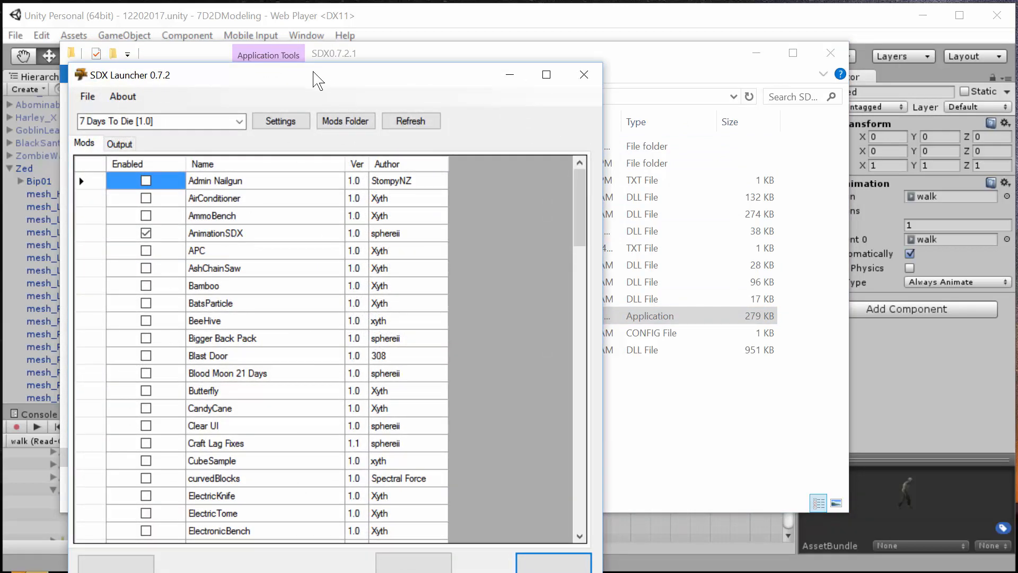
Refresh the mod list, build 7 Days To Die with AnimationSDX and XythEntities enabled, and start the game
left_click_drag(313, 75, 344, 23)
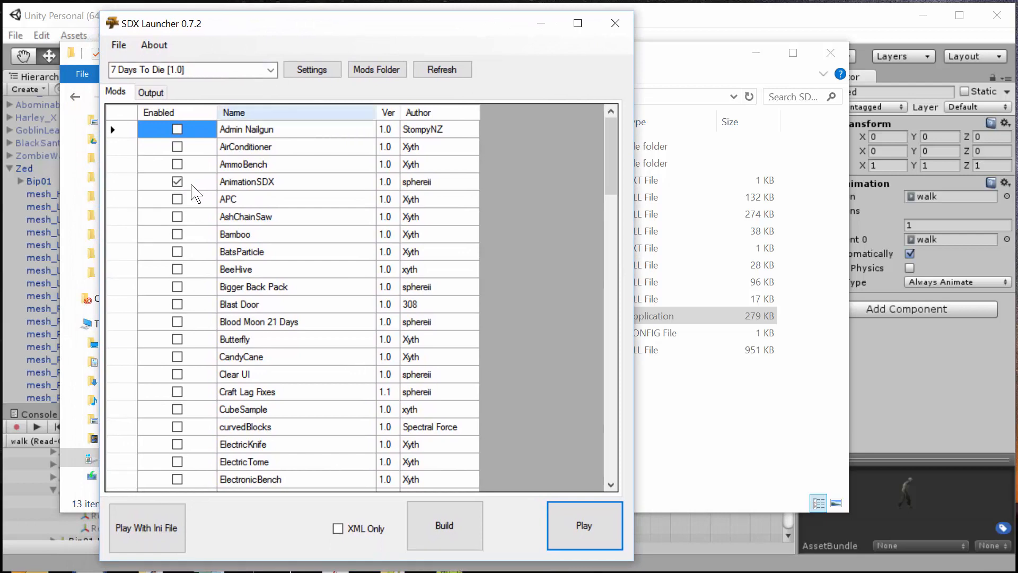
scroll(291, 265, "down", 20)
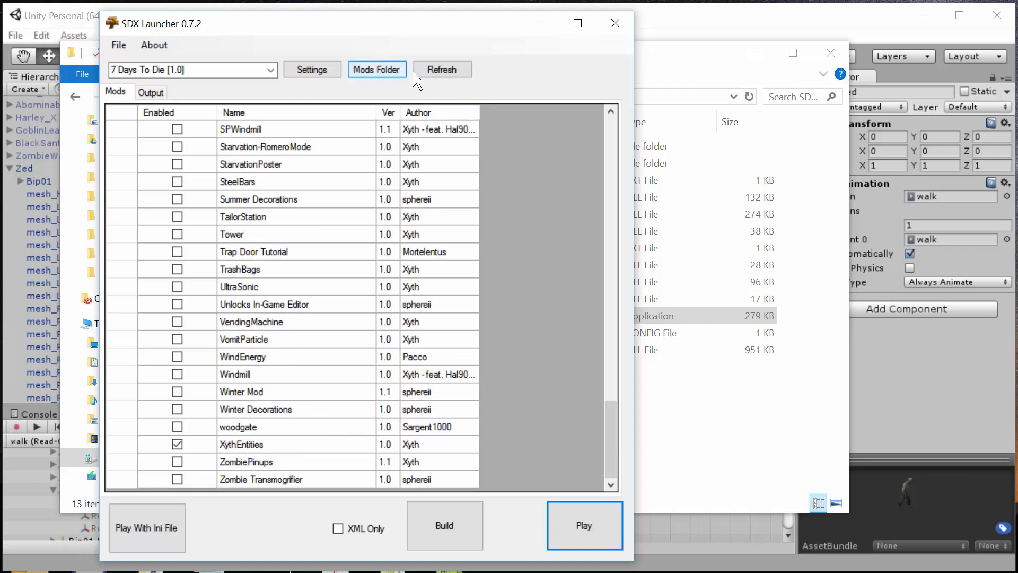
left_click(443, 71)
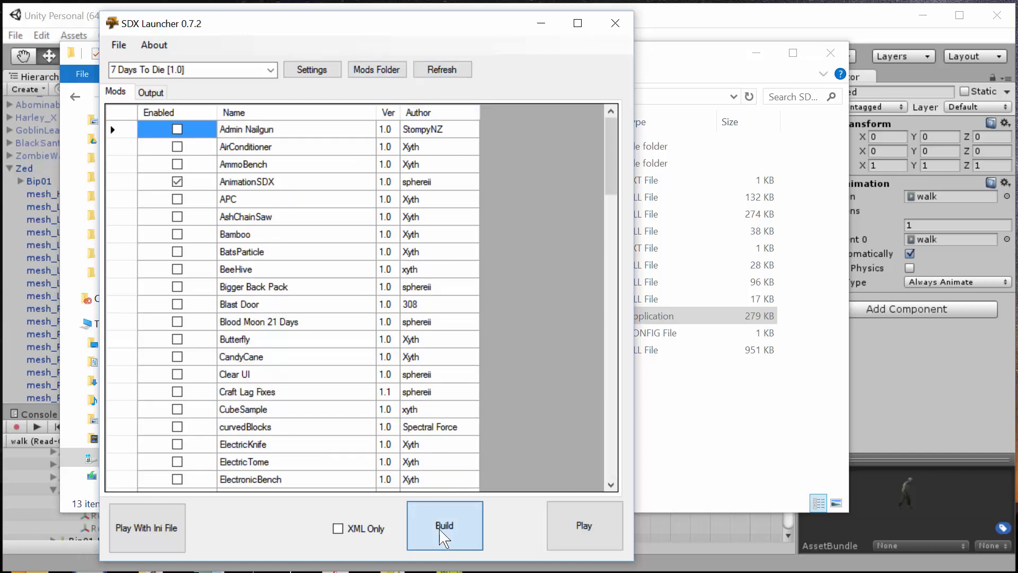
left_click(444, 535)
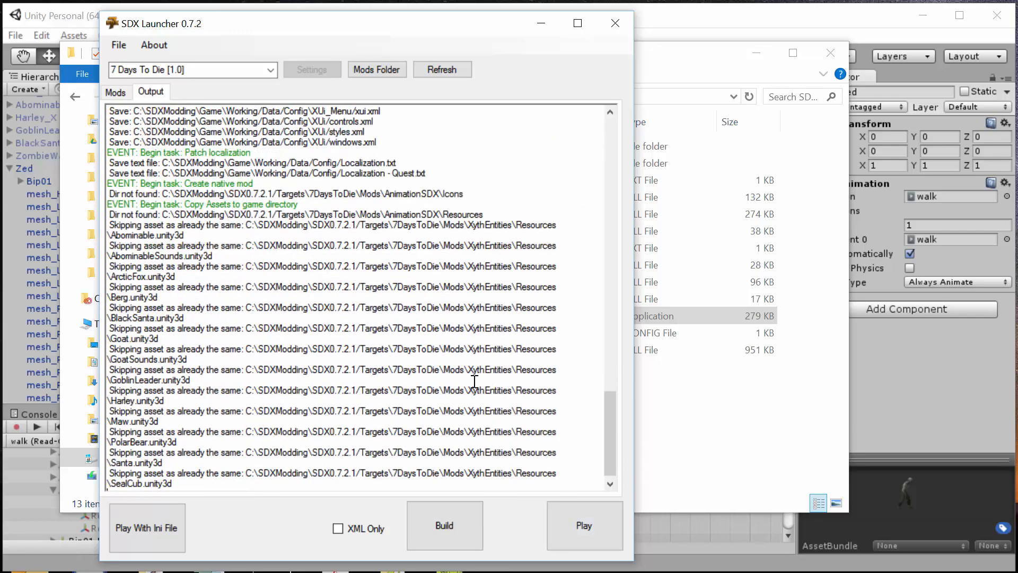
left_click(583, 527)
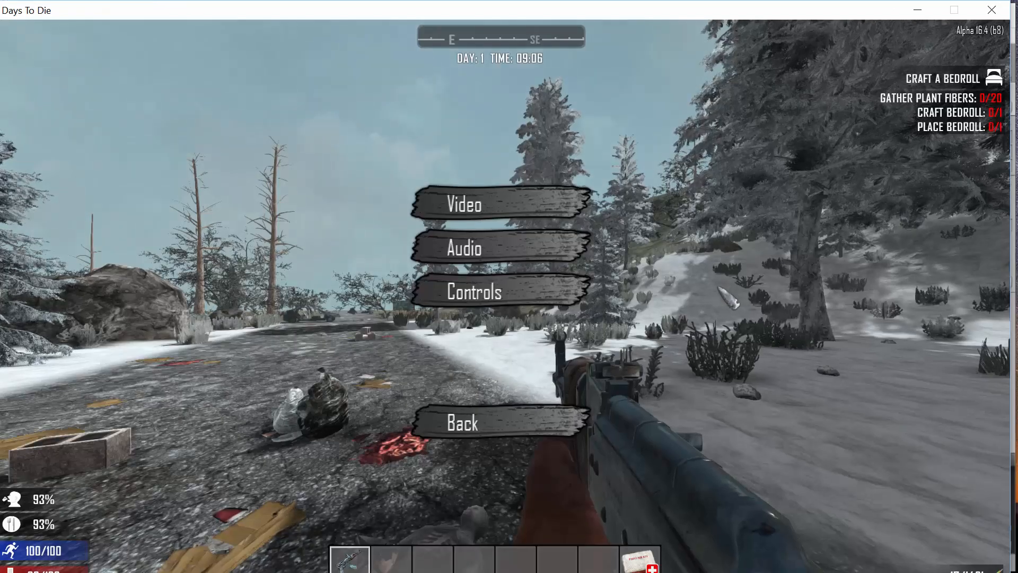
Leave the game's options menu, walk along the road and spawn a Zed entity
left_click(541, 403)
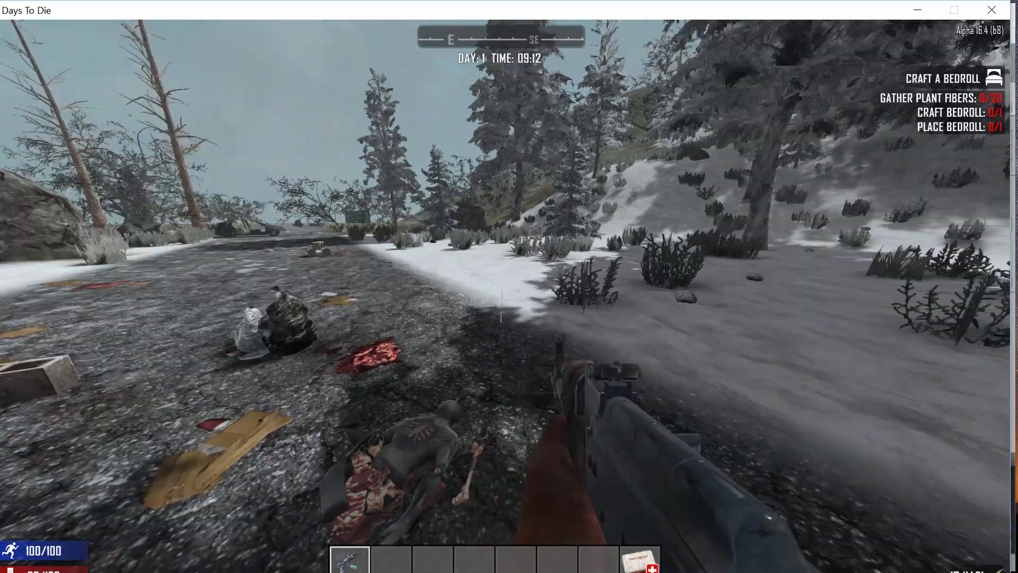
key("w")
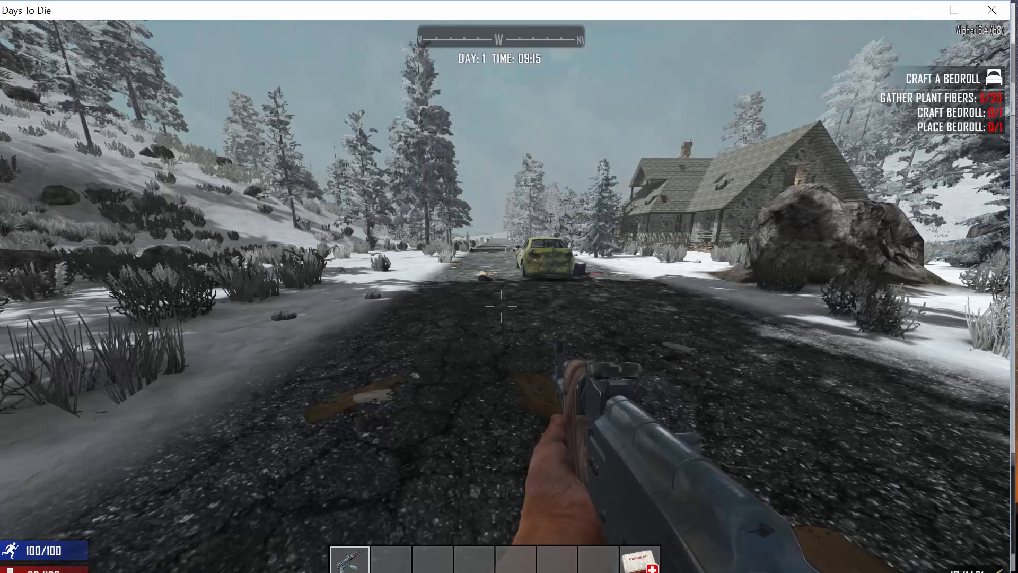
key("F6")
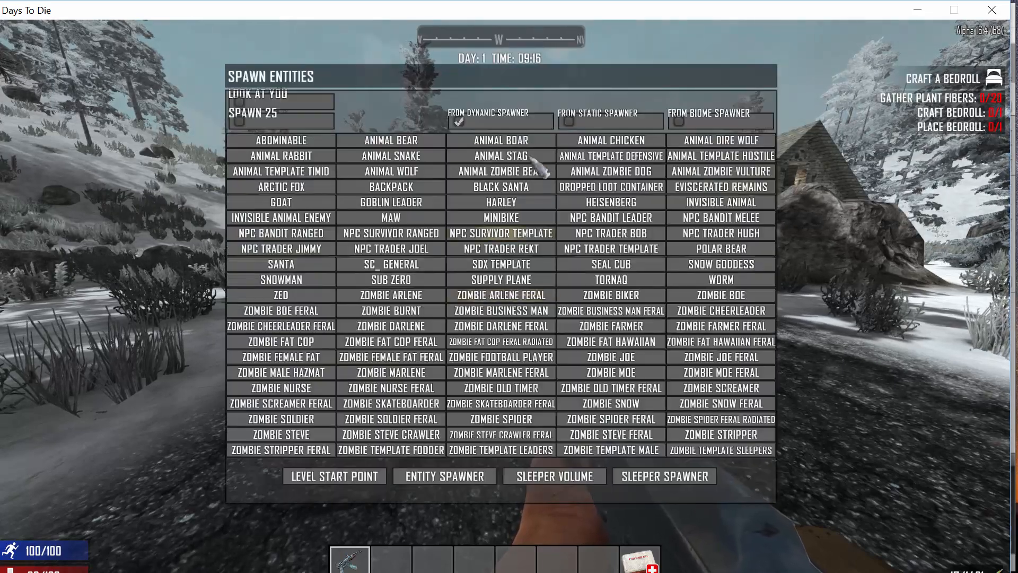
left_click(295, 295)
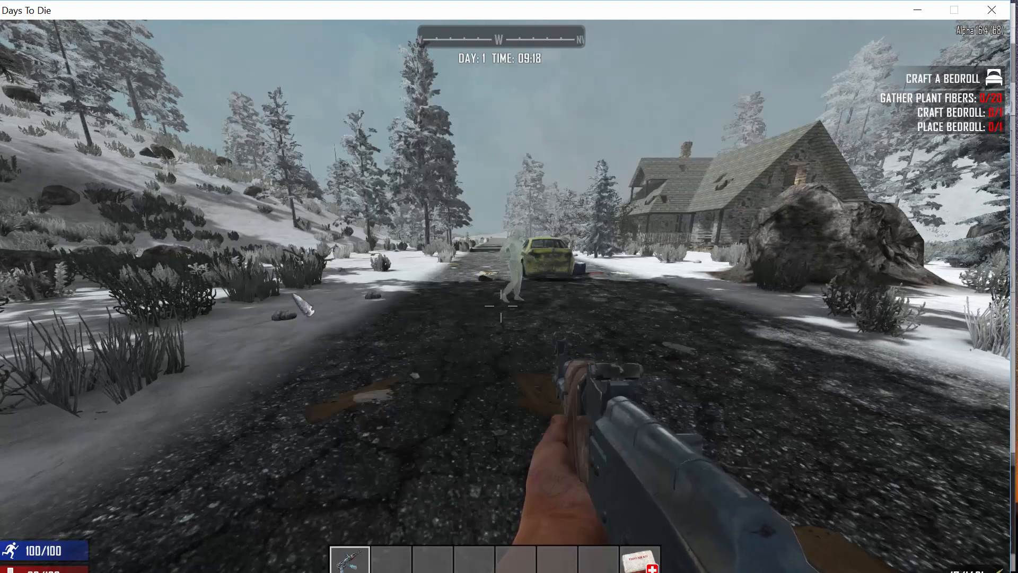
Move around the spawned Zed and examine its model and walk animation from several sides and distances
key("d")
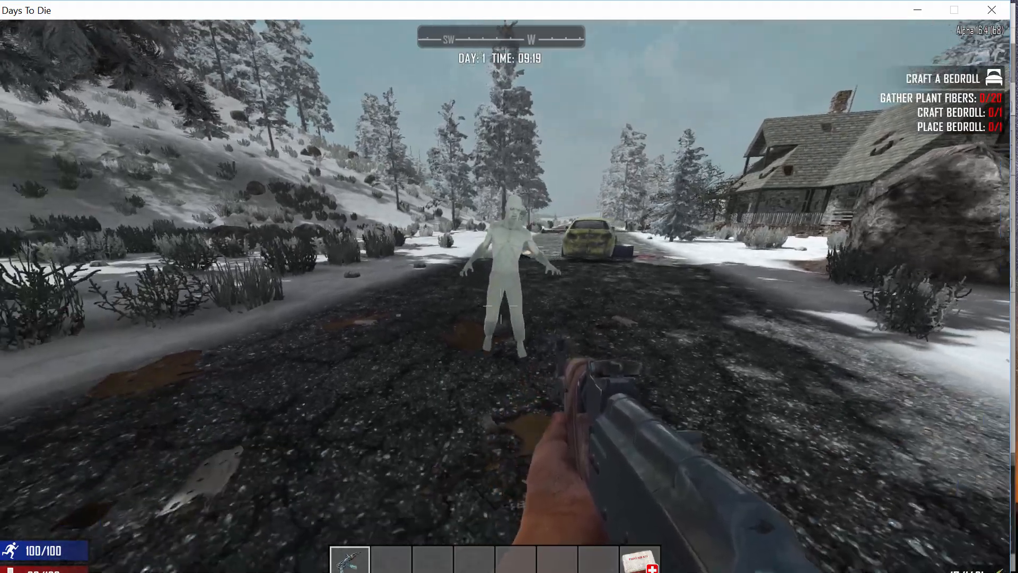
key("w")
key("d")
key("w")
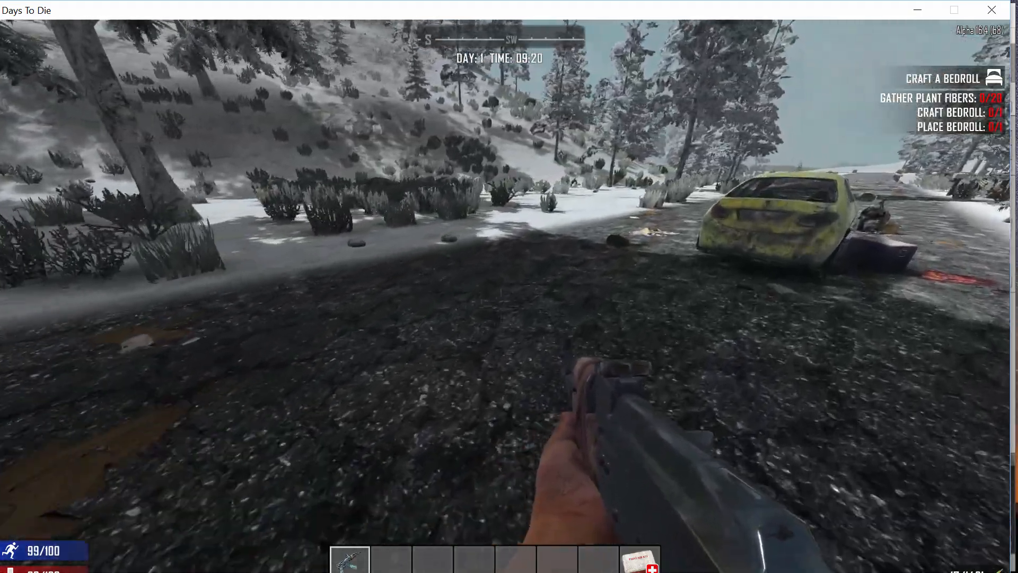
key("s")
key("w")
key("d")
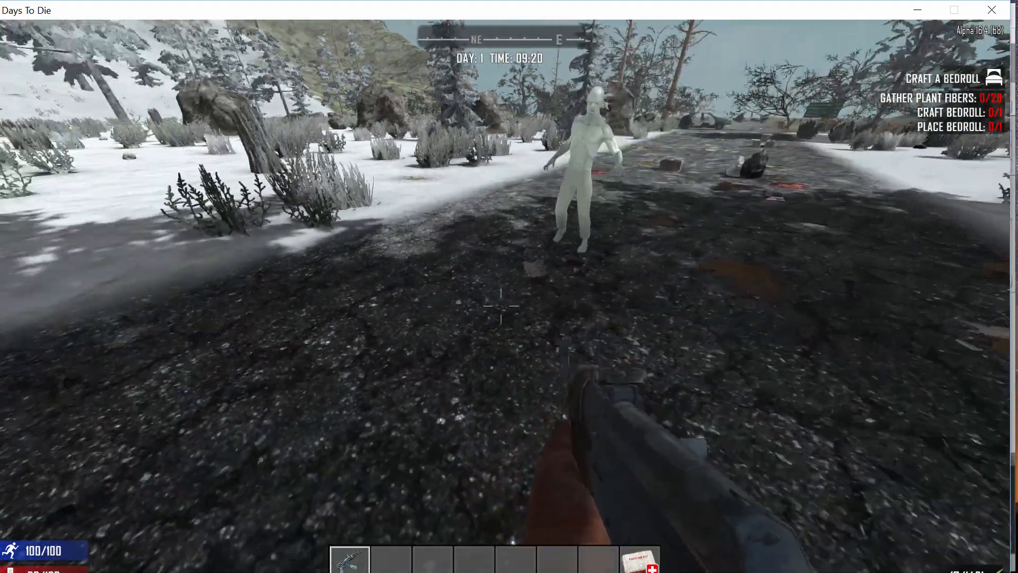
key("s")
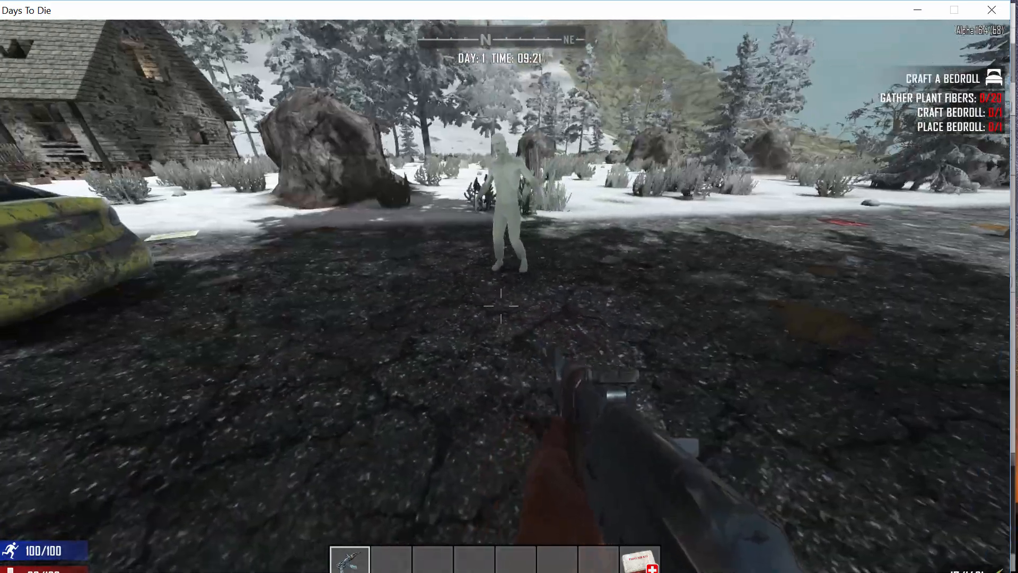
key("w")
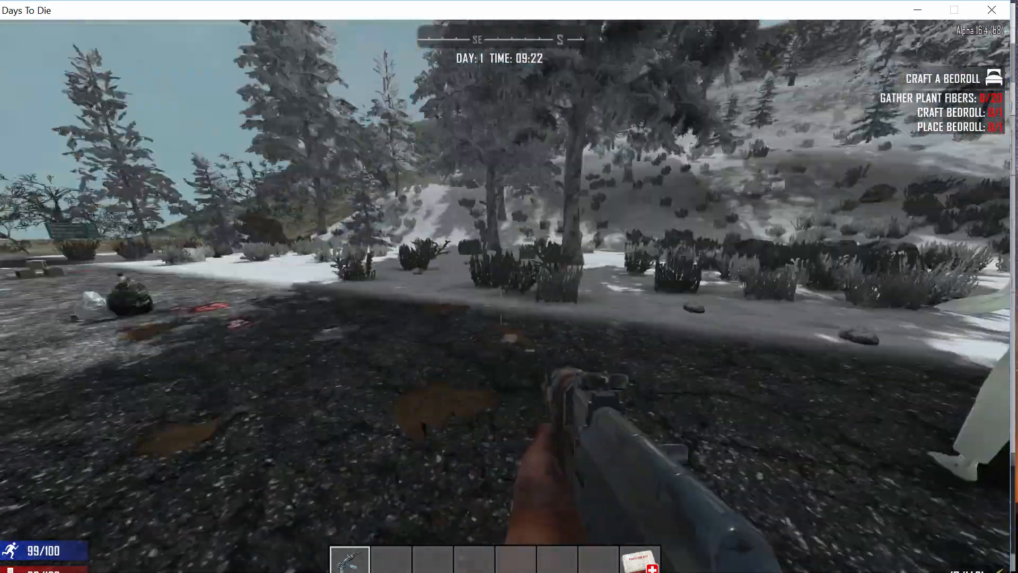
key("s")
key("s")
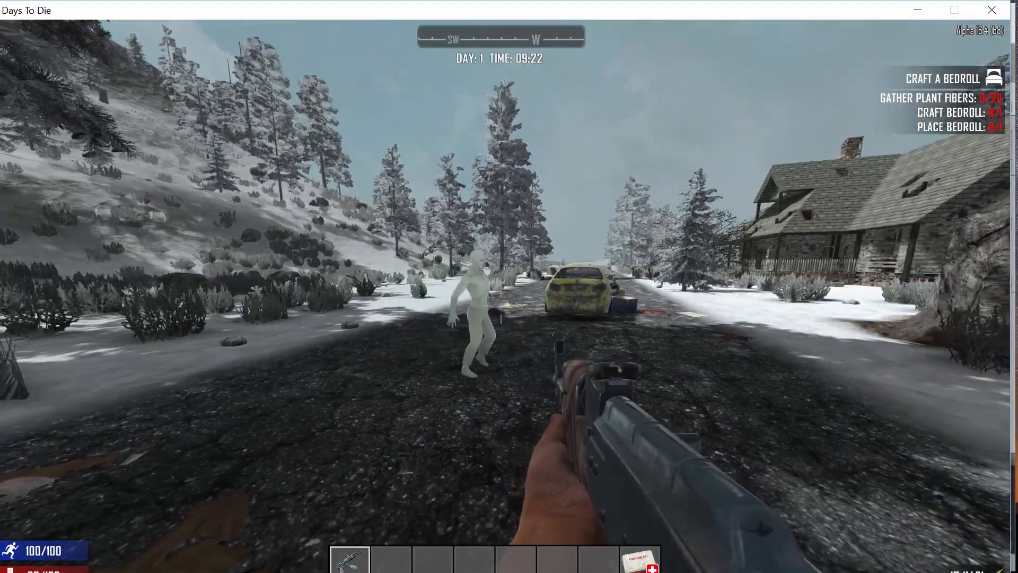
key("s")
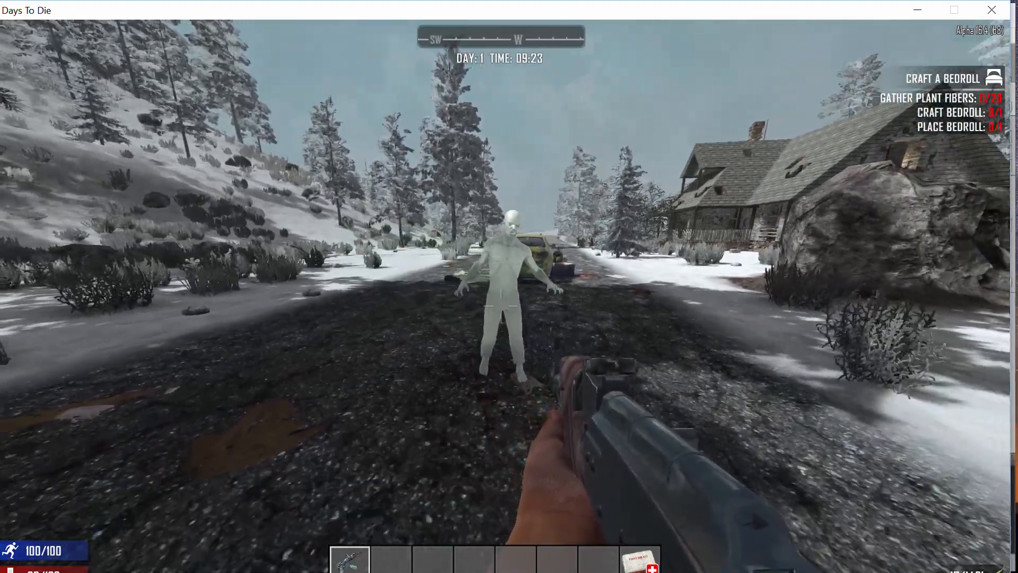
key("w")
key("s")
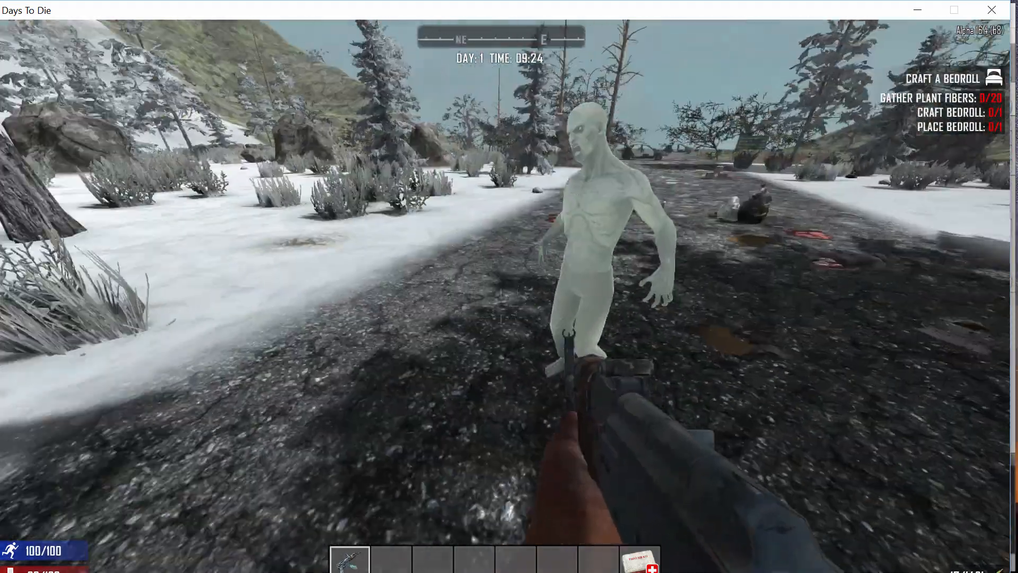
key("w")
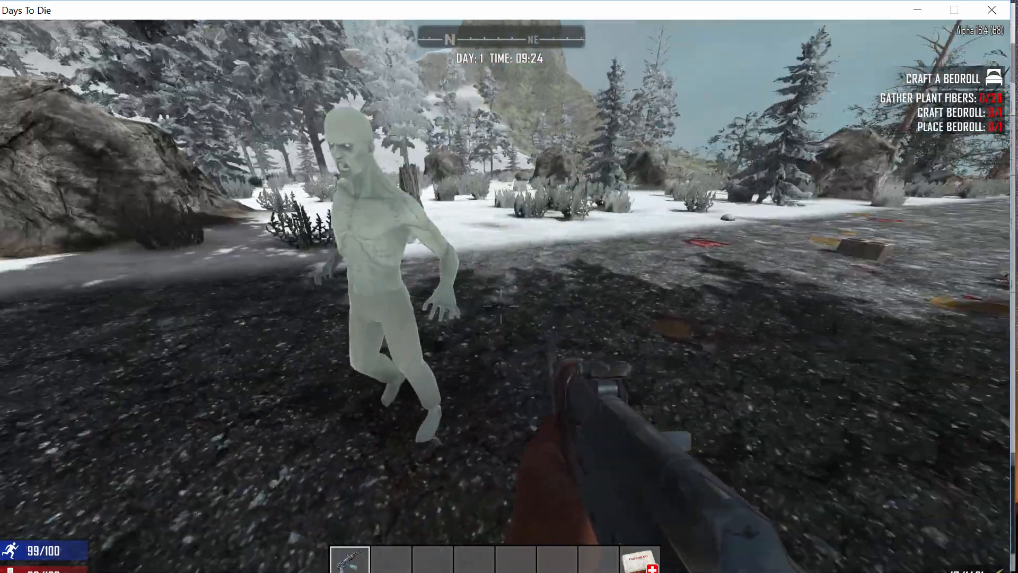
key("s")
key("s")
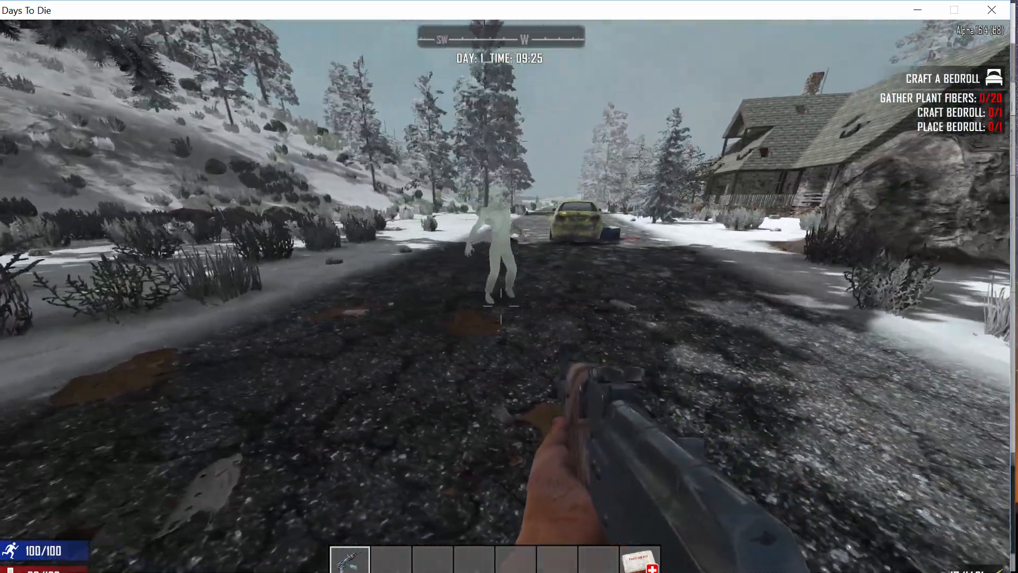
key("s")
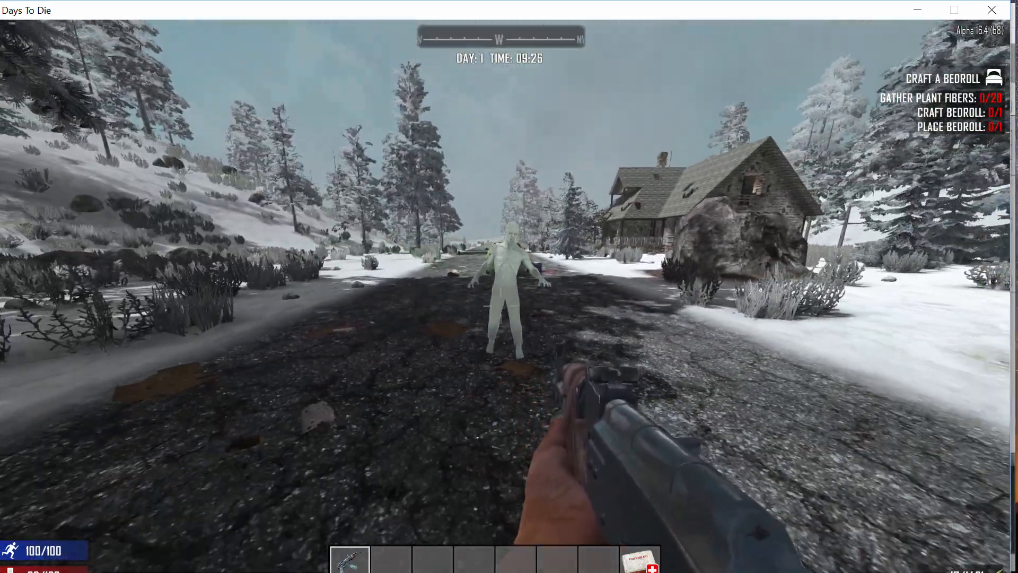
key("s")
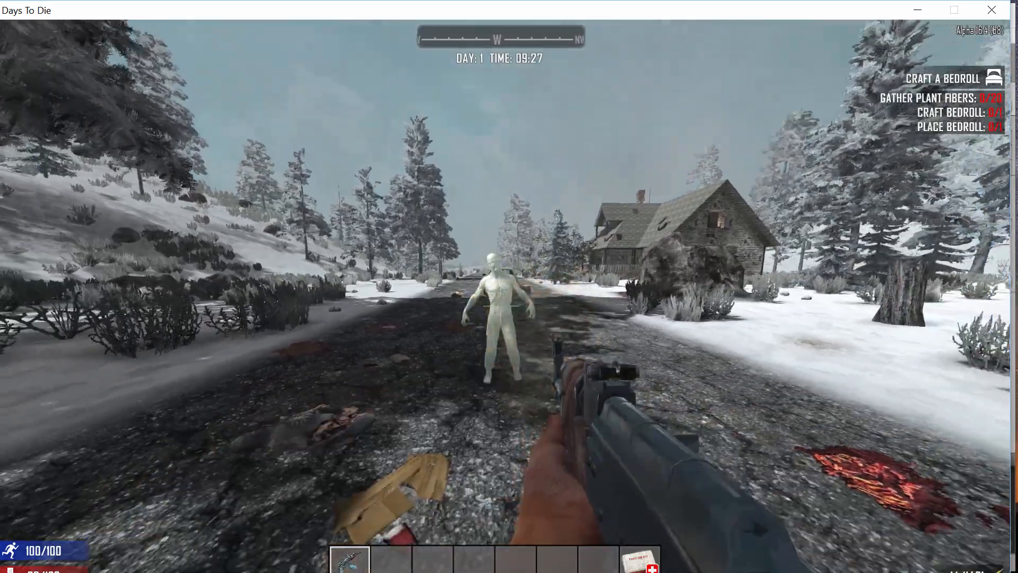
key("w")
key("shift+w")
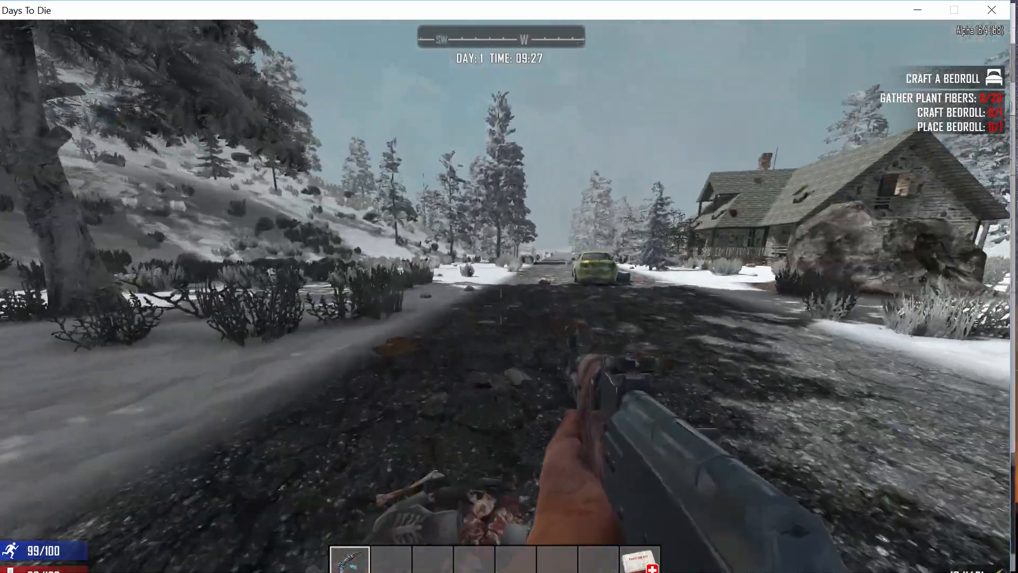
Reload the rifle and fire test shots at the approaching Zed while backing away
key("r")
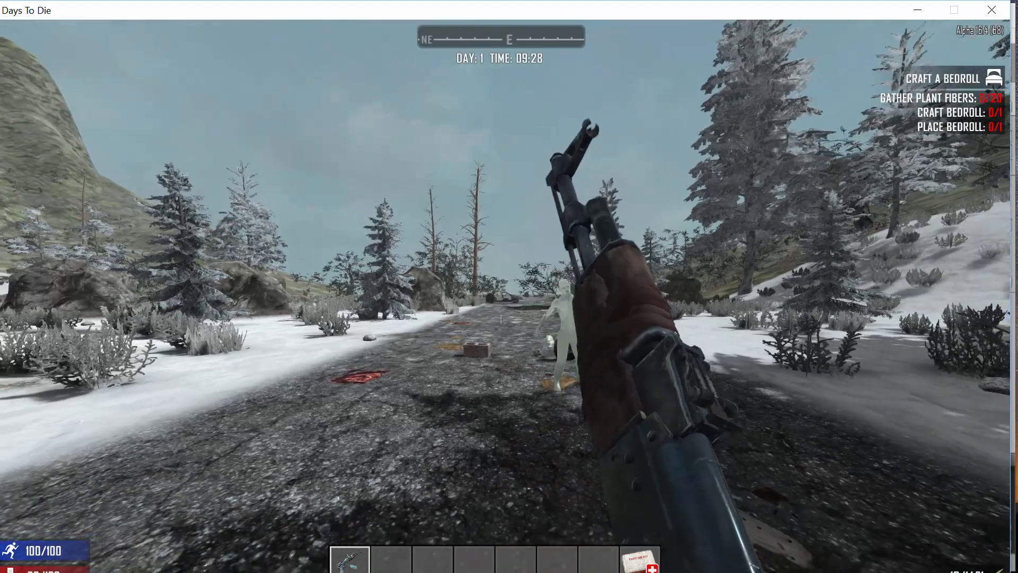
key("s")
key("s")
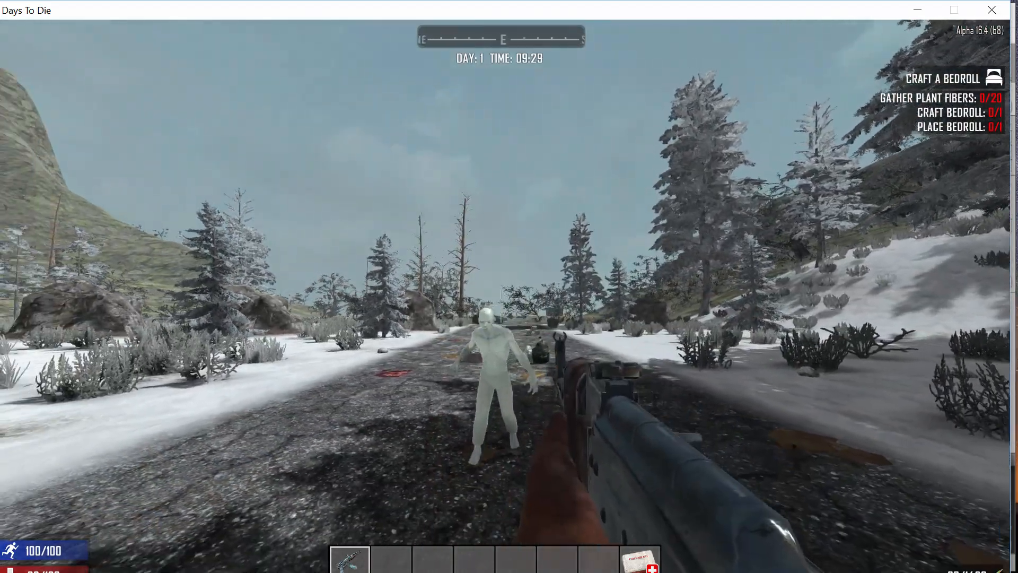
left_click(501, 306)
key("s")
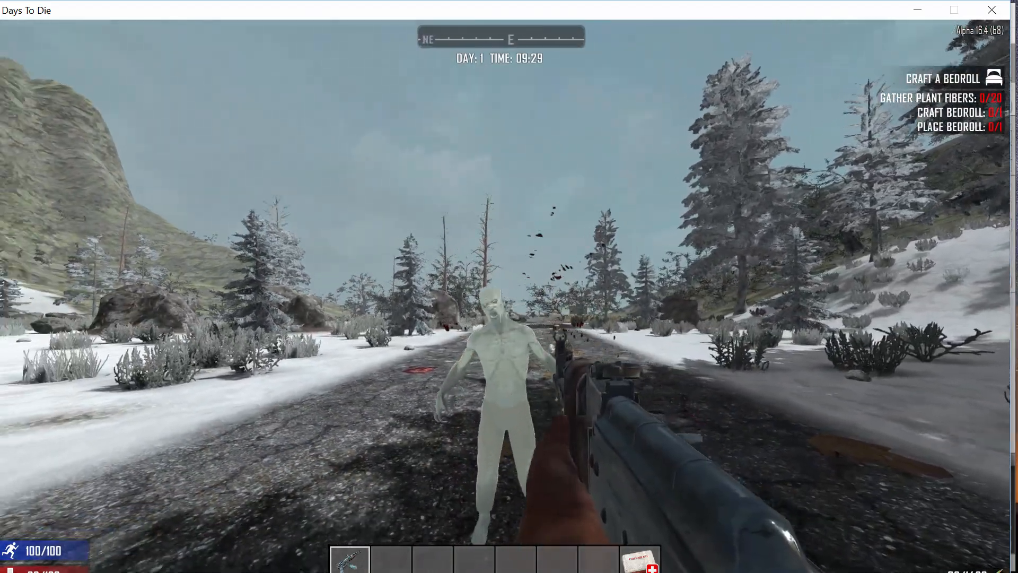
left_click(501, 306)
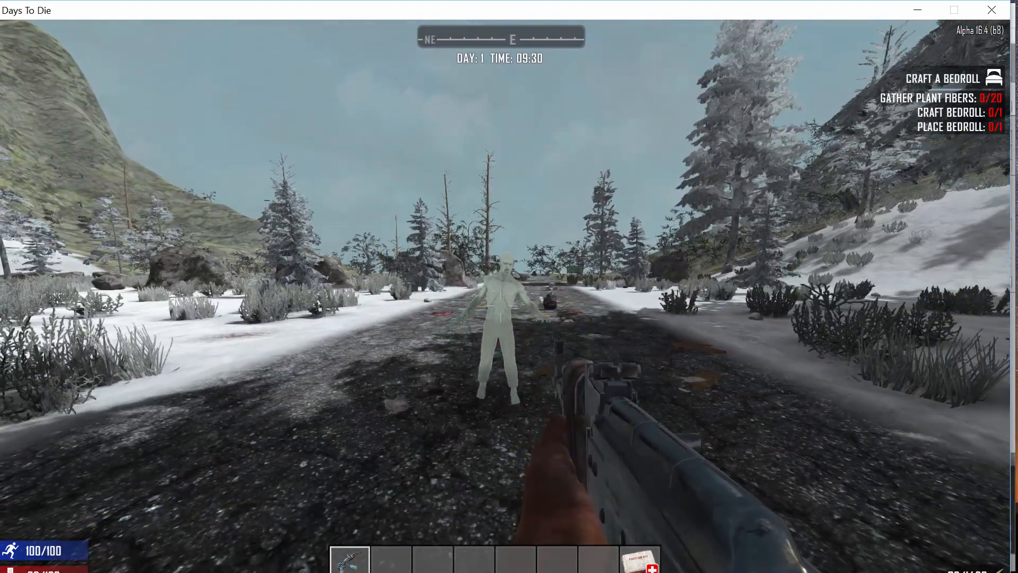
Shoot the Zed repeatedly at close range until it is killed, and bring up the game menu
key("w")
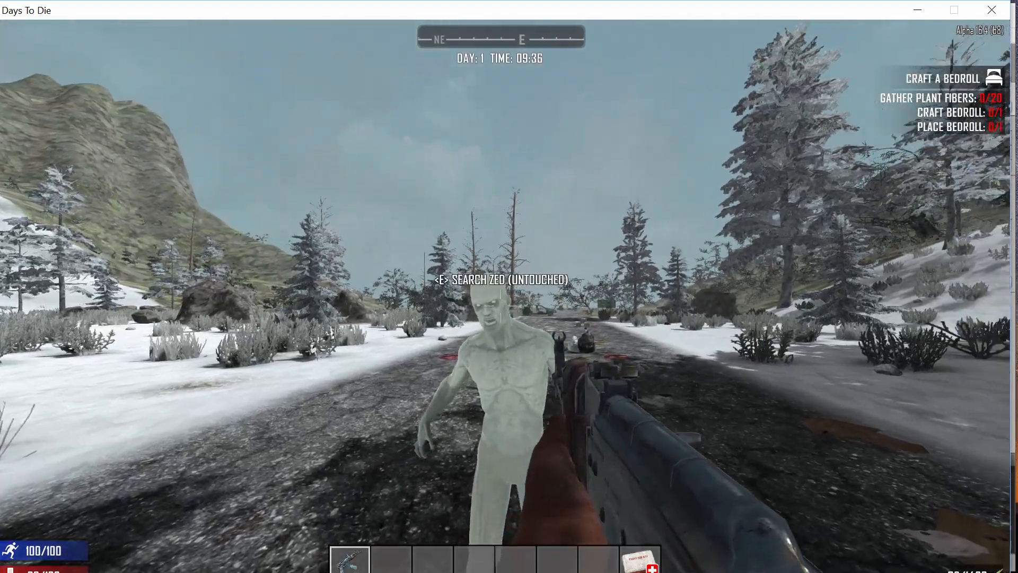
left_click(501, 305)
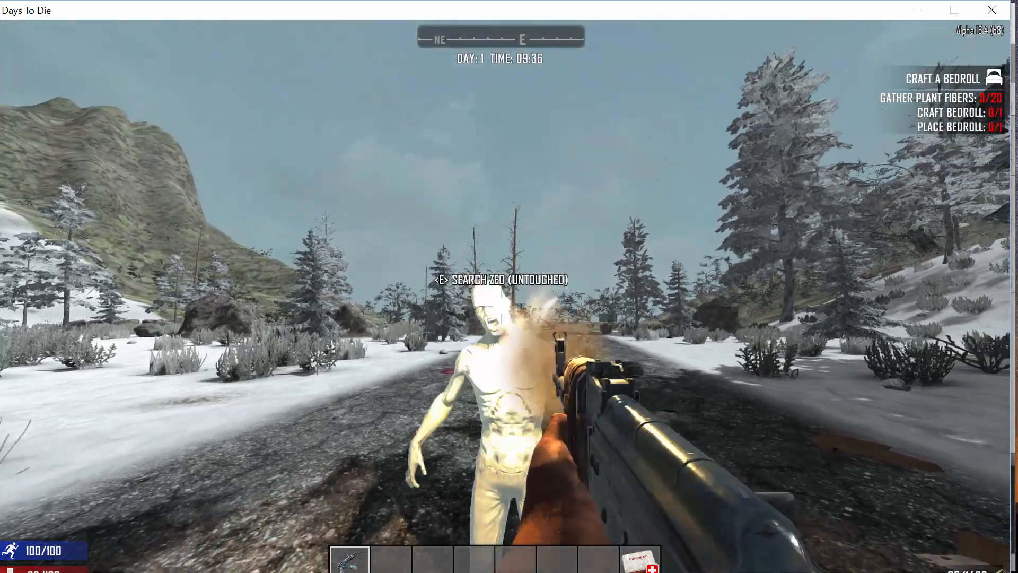
left_click(501, 306)
left_click(501, 306)
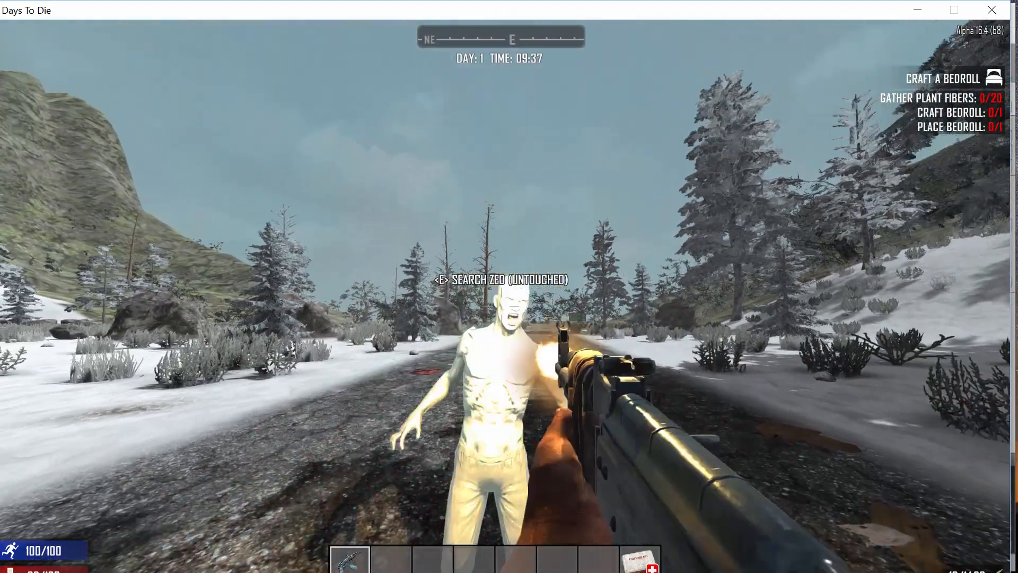
left_click(501, 306)
left_click(501, 306)
left_click(501, 306)
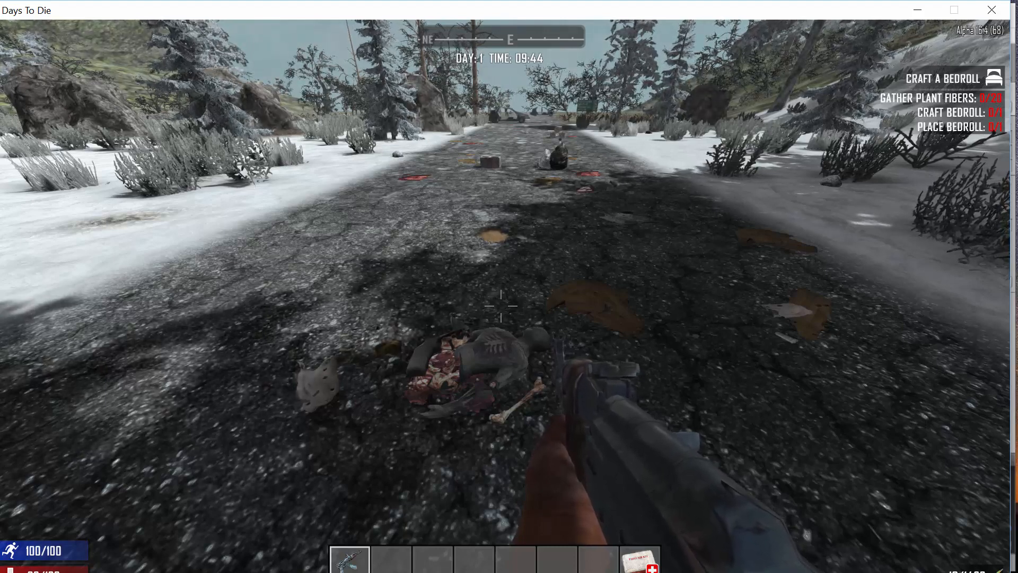
key("Escape")
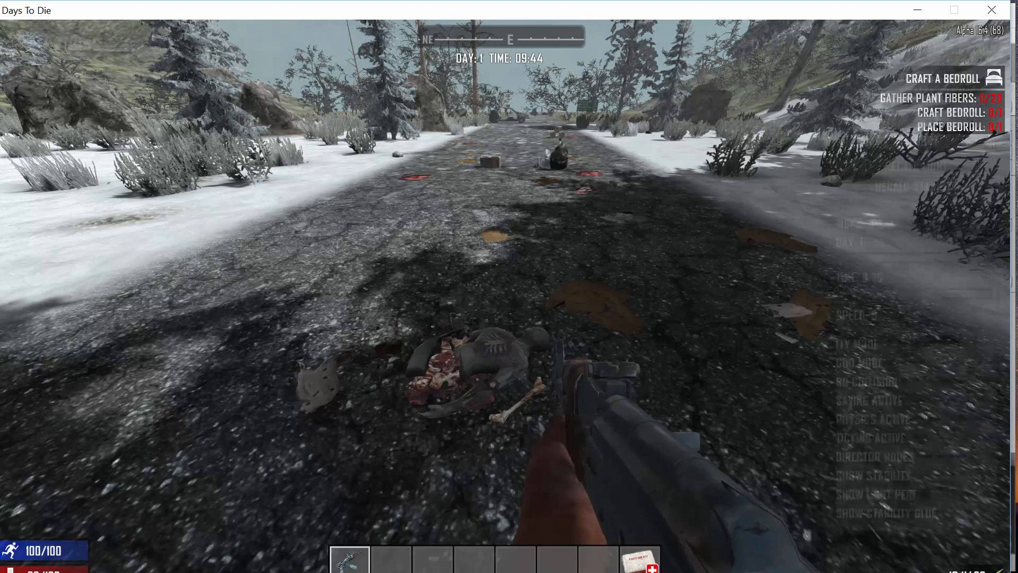